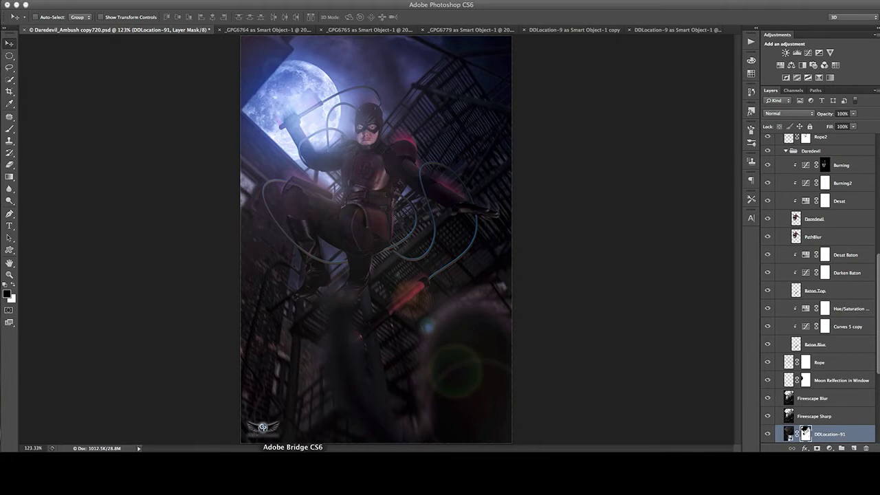
# Step: Bring Chrome, showing the cosplayer's Facebook page, in front of Photoshop
pyautogui.click(337, 489)
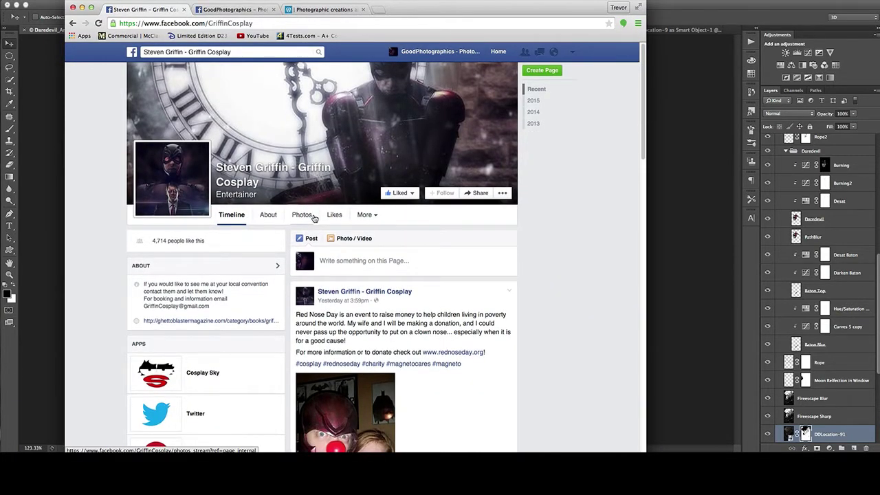
# Step: Return from Facebook to the Daredevil Ambush composite in Photoshop
pyautogui.click(40, 200)
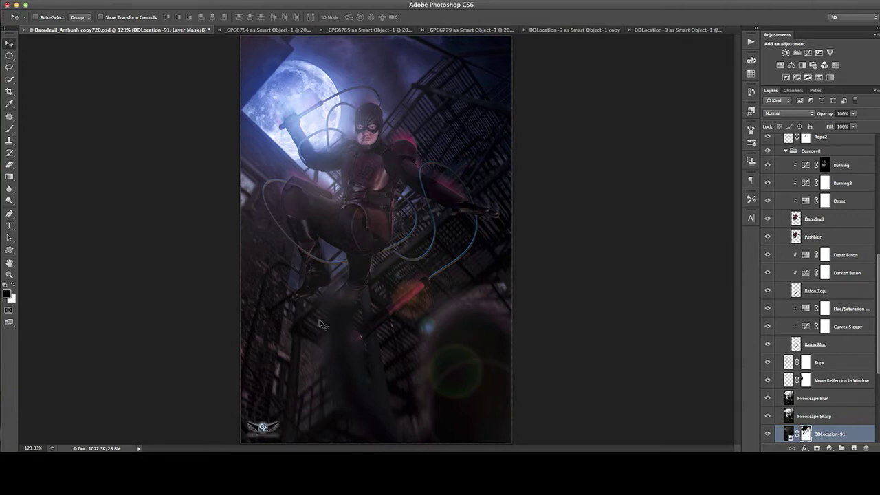
# Step: Close the DDLocation-9 copy document without saving and switch to the DDLocation-9 image
pyautogui.click(468, 30)
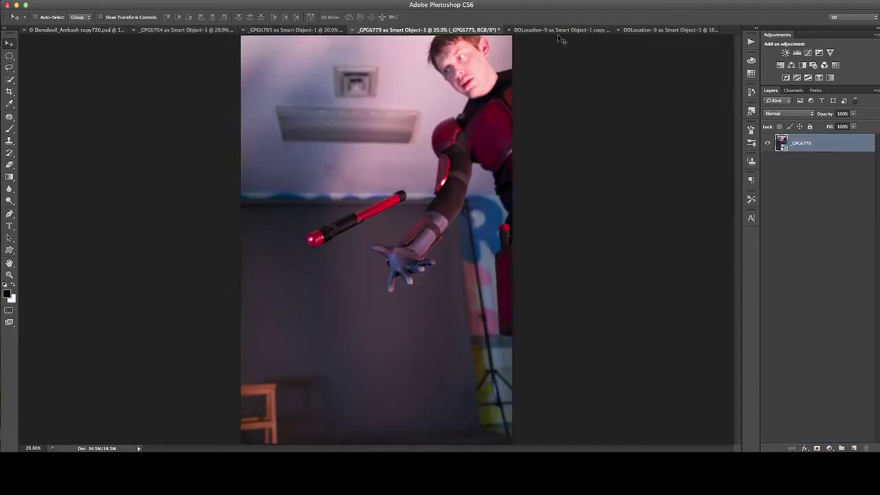
pyautogui.click(559, 31)
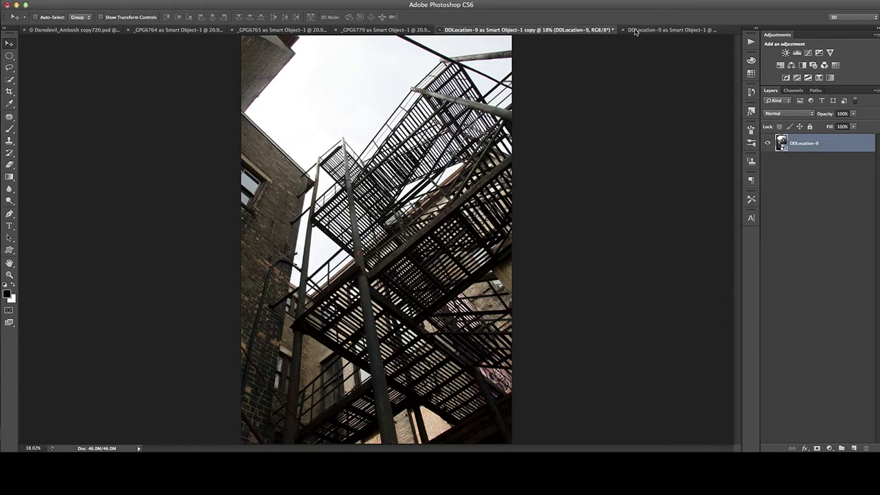
pyautogui.press('super+w')
pyautogui.click(423, 158)
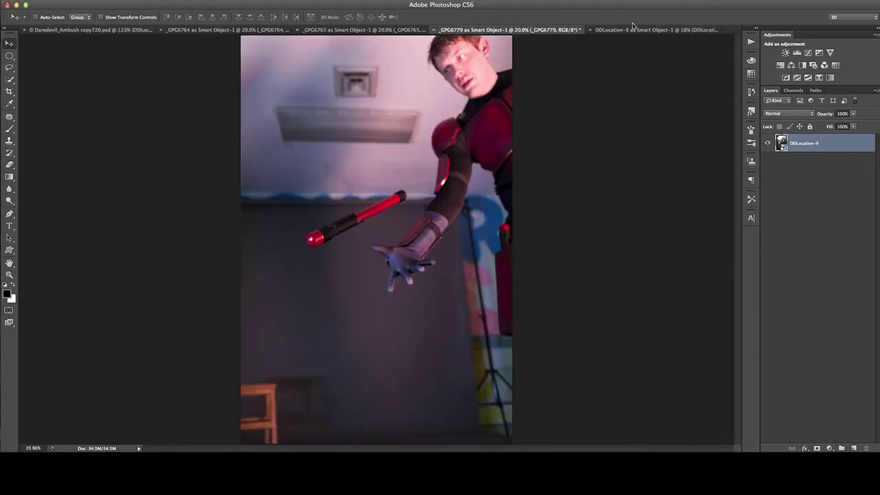
pyautogui.click(631, 30)
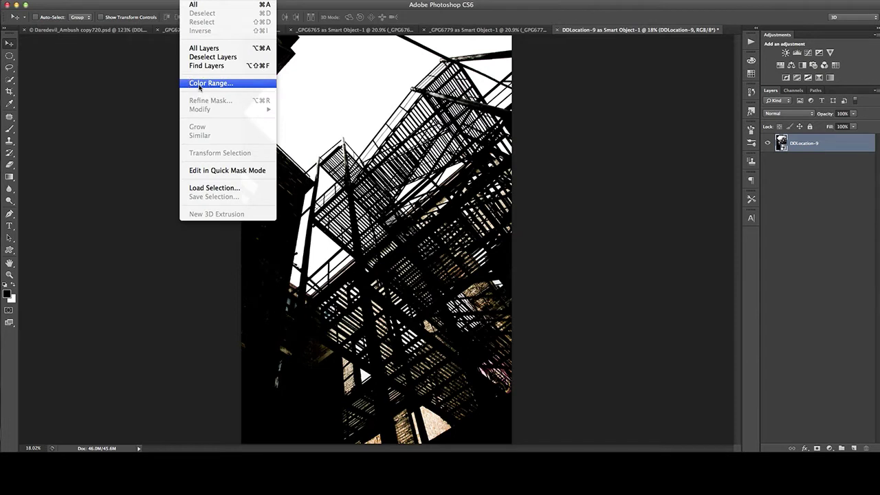
# Step: Select the white sky with Color Range, invert it, and mask the sky off the fire escape
pyautogui.click(198, 83)
pyautogui.click(345, 112)
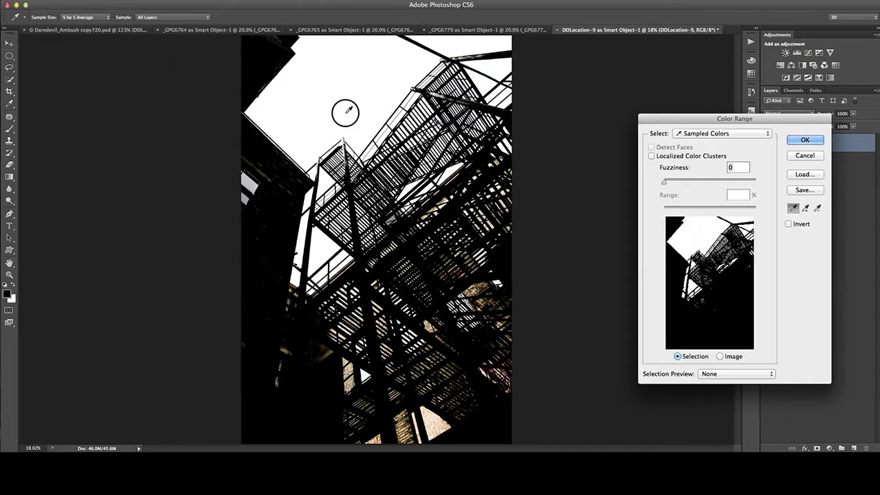
pyautogui.click(798, 140)
pyautogui.press('v')
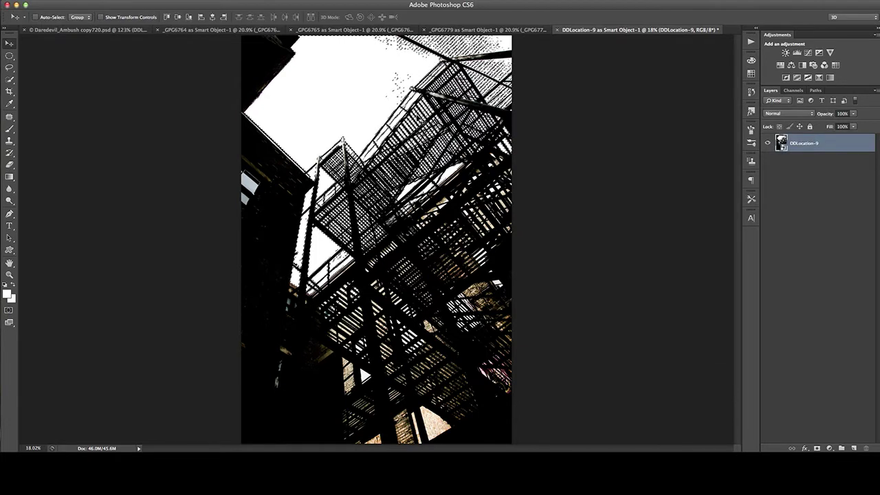
pyautogui.press('super+shift+i')
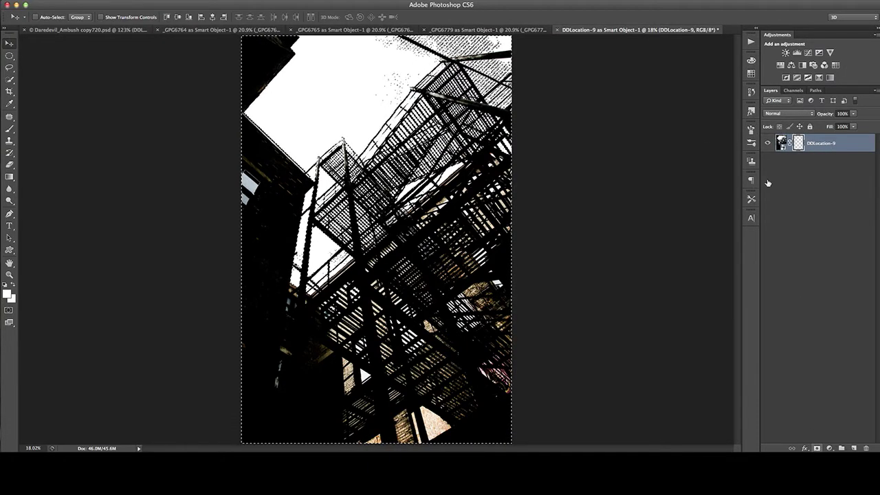
pyautogui.hotkey('ctrl', 'shift', 'm')
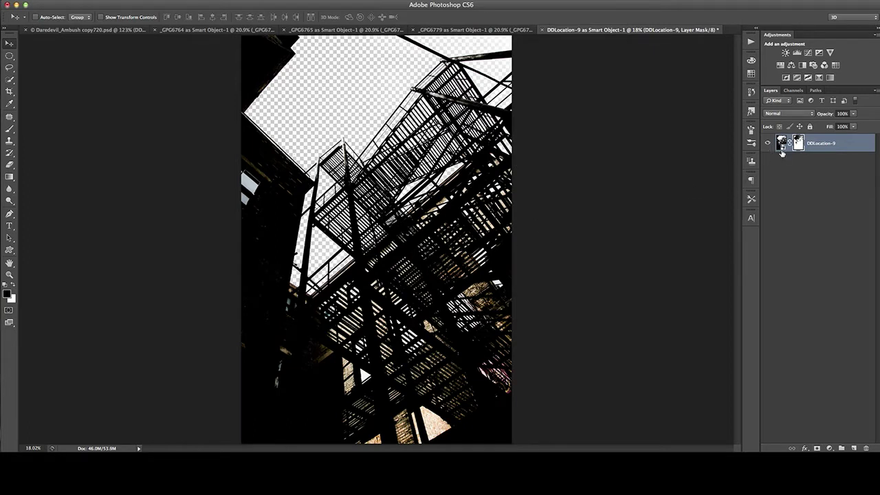
# Step: Close DDLocation-9 without saving and return to the Daredevil composite
pyautogui.click(465, 31)
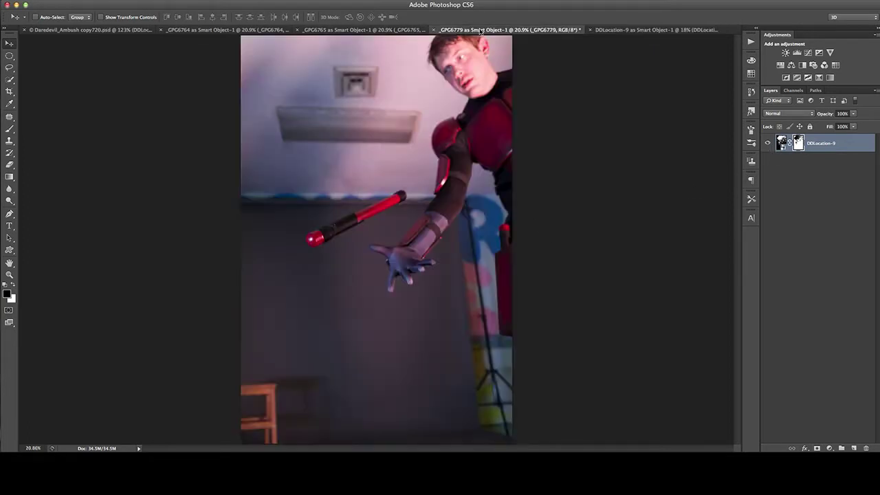
pyautogui.click(588, 30)
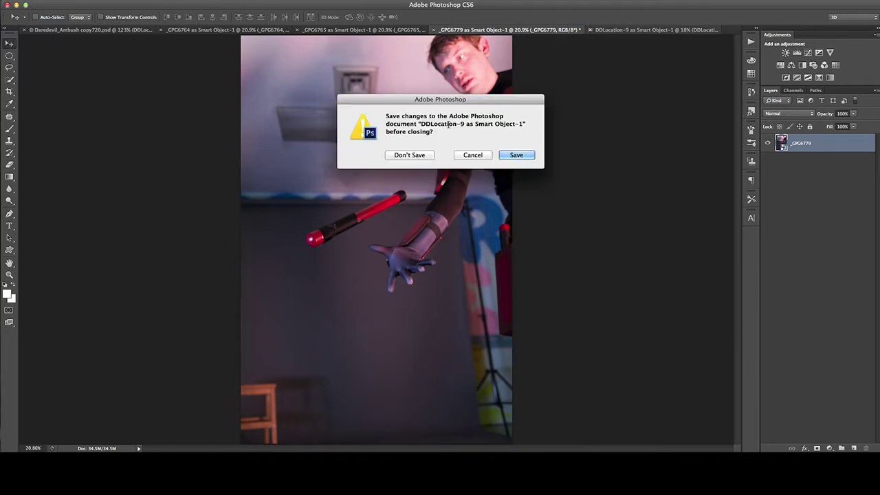
pyautogui.click(407, 154)
pyautogui.click(158, 33)
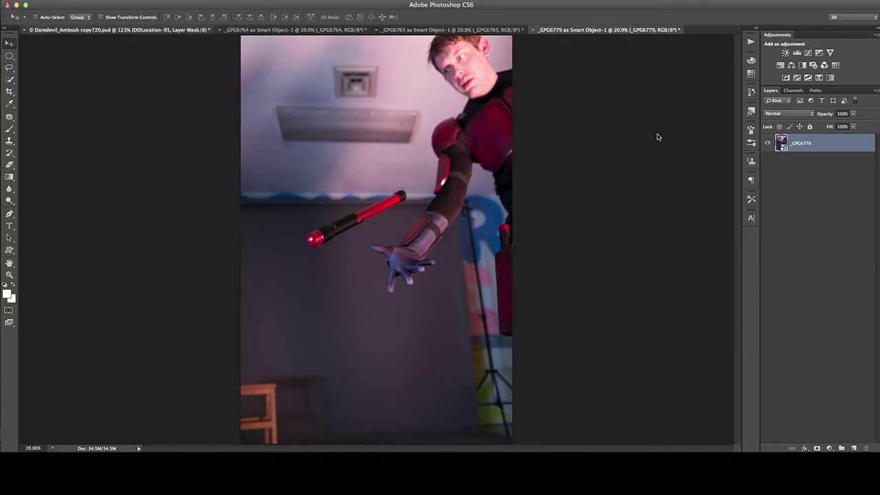
# Step: Review the DDLocation-91 smart object's Camera Raw settings and cancel without changes
pyautogui.scroll(-5, 792, 284)
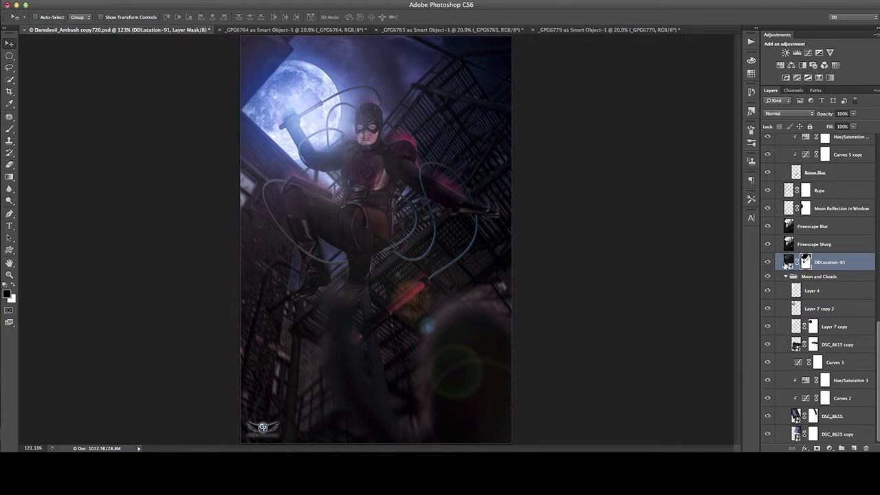
pyautogui.click(789, 265)
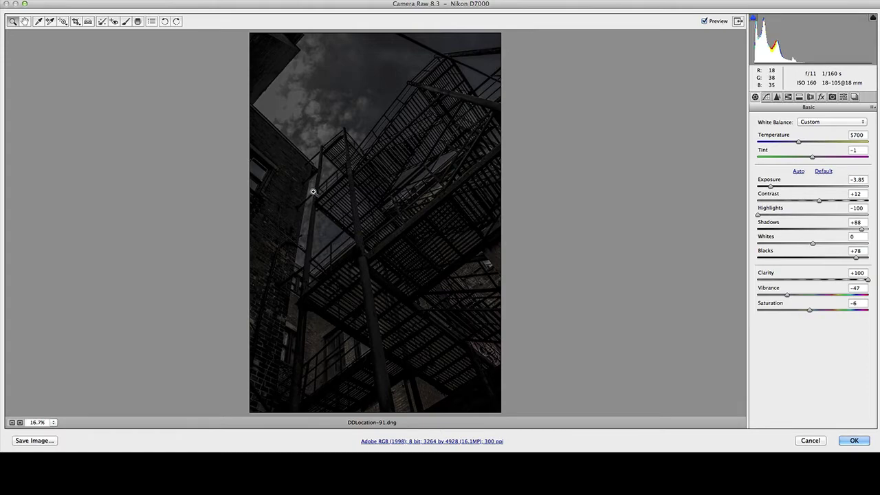
pyautogui.click(809, 442)
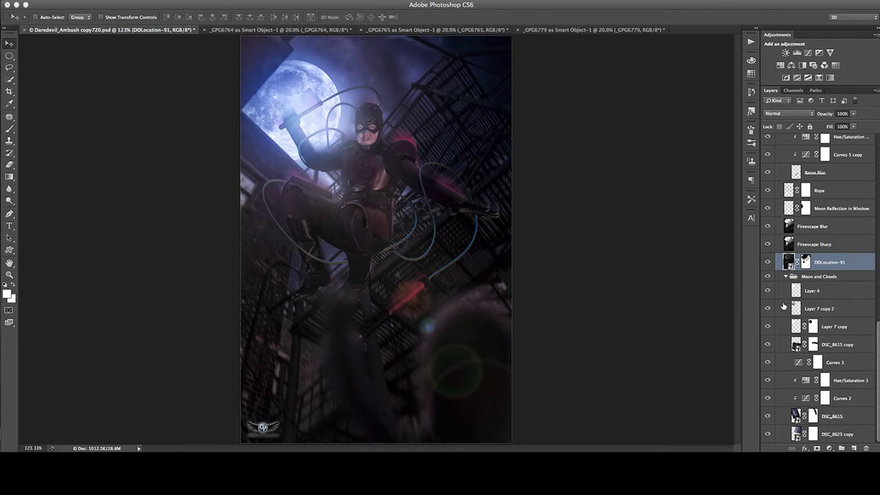
# Step: Hide every layer except the base clouds photo, including DDLocation-91 and both Firescape layers
pyautogui.click(768, 263)
pyautogui.moveTo(767, 229); pyautogui.dragTo(768, 246)
pyautogui.click(769, 227)
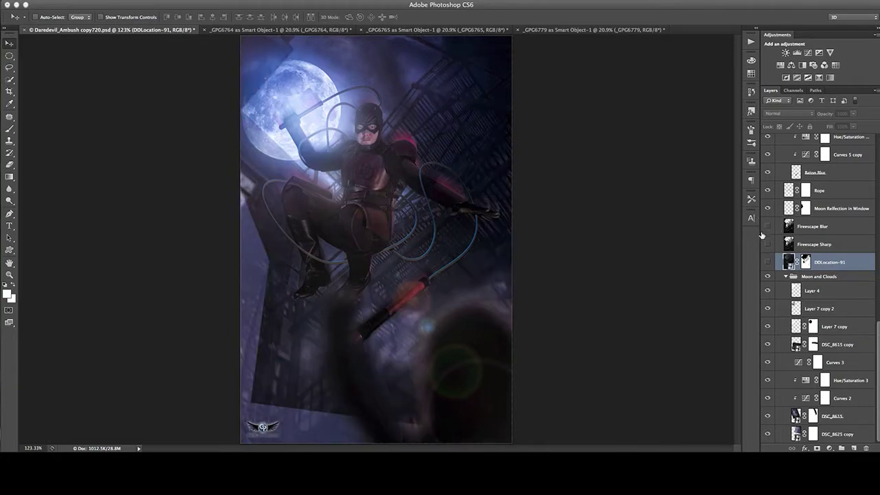
pyautogui.keyDown('alt'); pyautogui.click(767, 435); pyautogui.keyUp('alt')
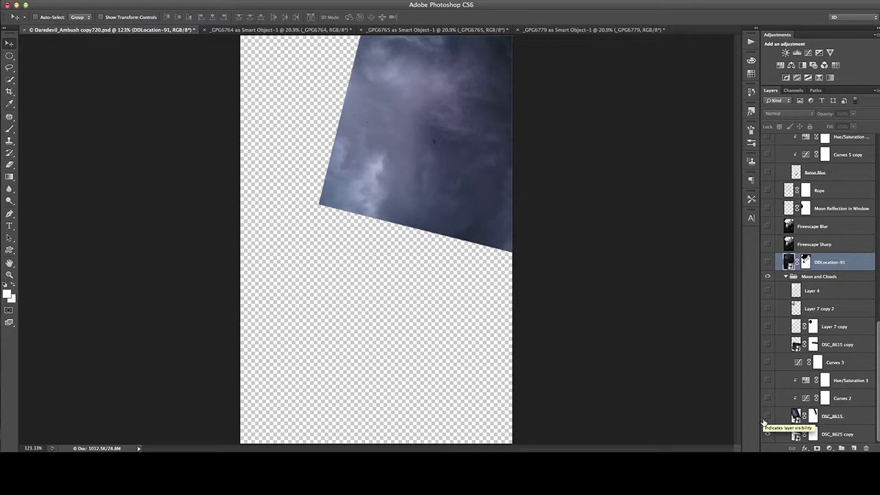
pyautogui.click(767, 262)
pyautogui.click(768, 262)
# Step: Show the DSC_8615 clouds, Curves 2, Hue/Saturation 3, Curves 3 and DSC_8615 copy layers
pyautogui.click(769, 417)
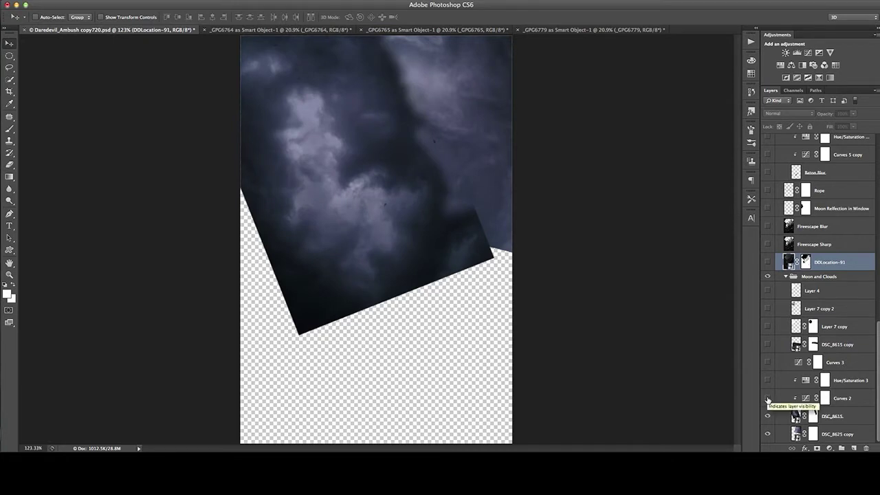
pyautogui.keyDown('alt'); pyautogui.click(813, 416); pyautogui.keyUp('alt')
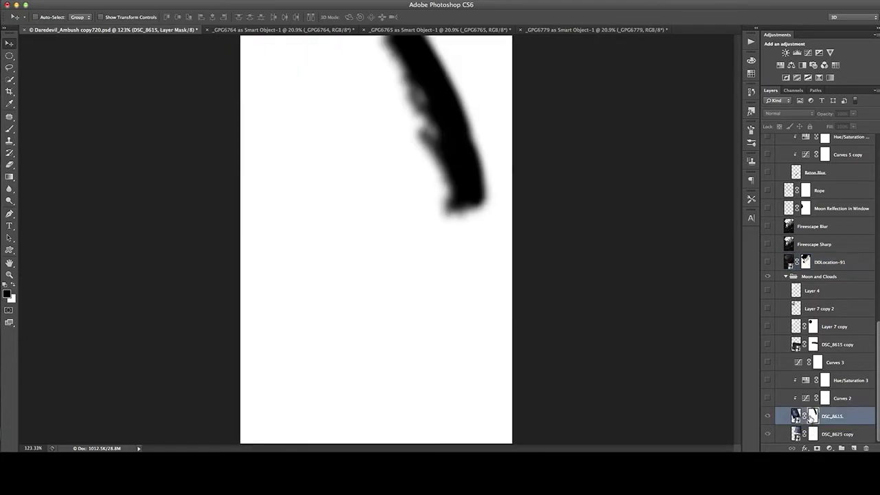
pyautogui.click(765, 414)
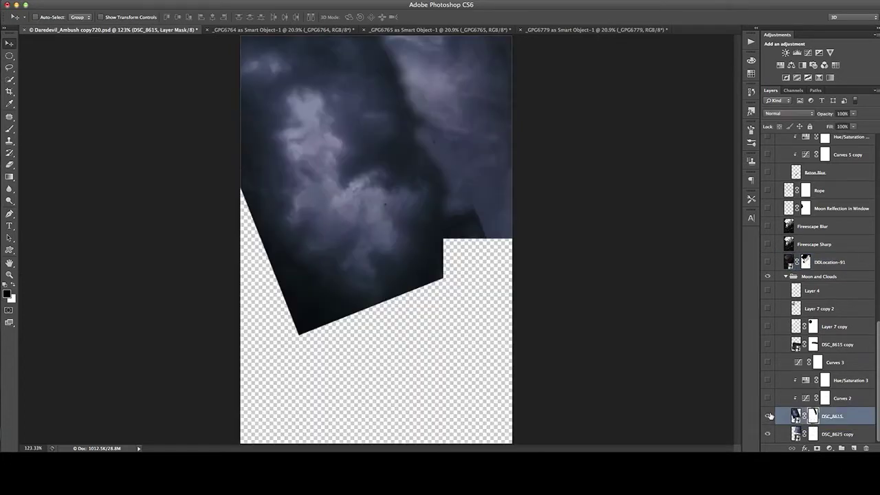
pyautogui.click(767, 398)
pyautogui.click(768, 381)
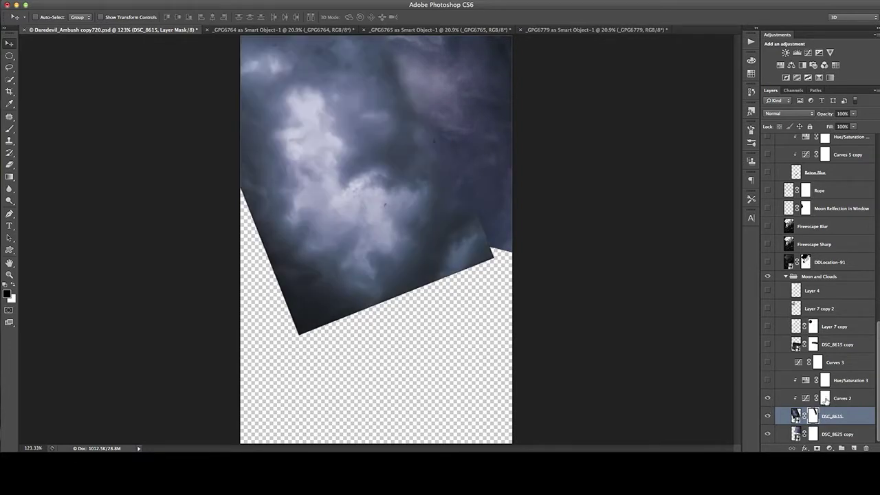
pyautogui.click(784, 400)
pyautogui.click(768, 380)
pyautogui.click(769, 362)
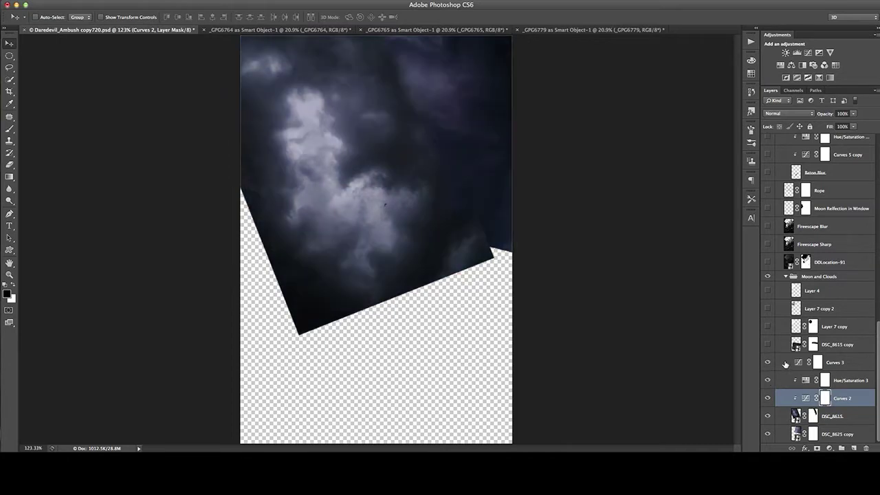
pyautogui.click(768, 344)
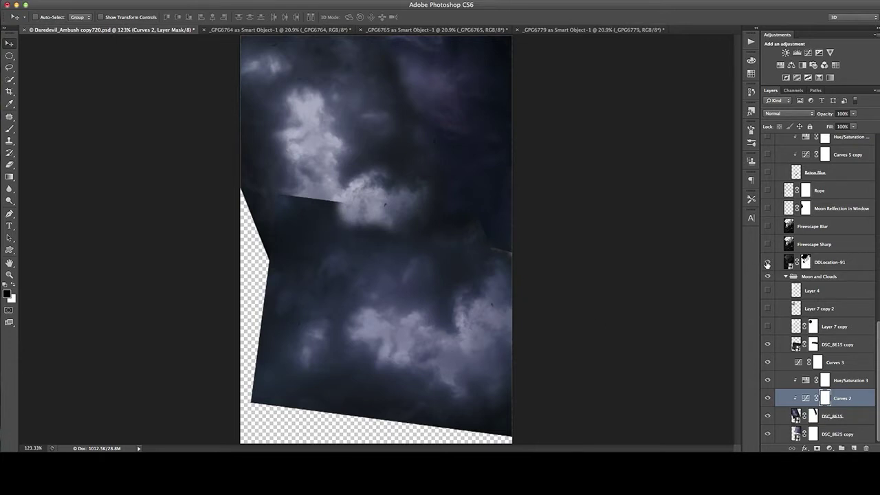
# Step: Show the DDLocation-91 fire escape, Layer 7 copy moon glow, moon and brightening Layer 4
pyautogui.click(767, 263)
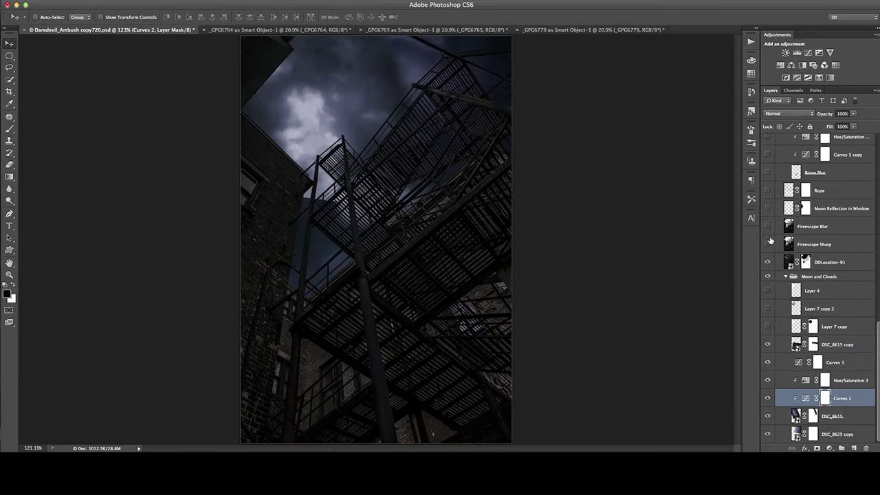
pyautogui.click(768, 327)
pyautogui.click(768, 309)
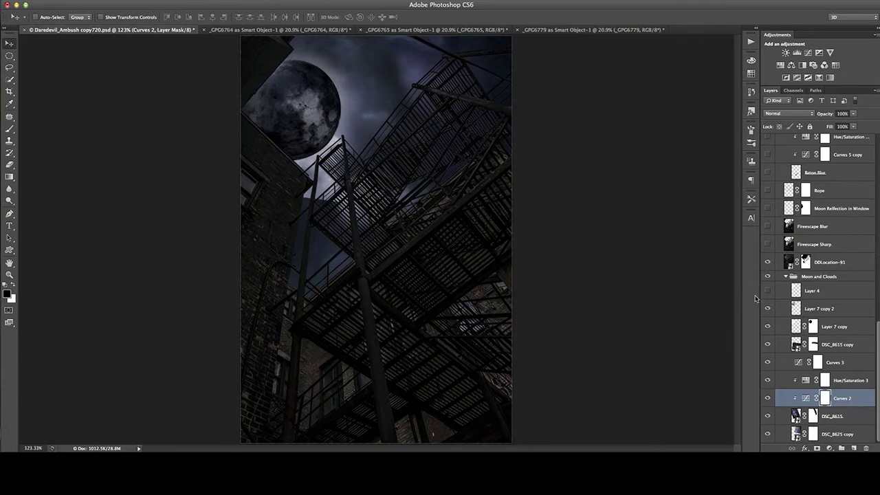
pyautogui.click(768, 292)
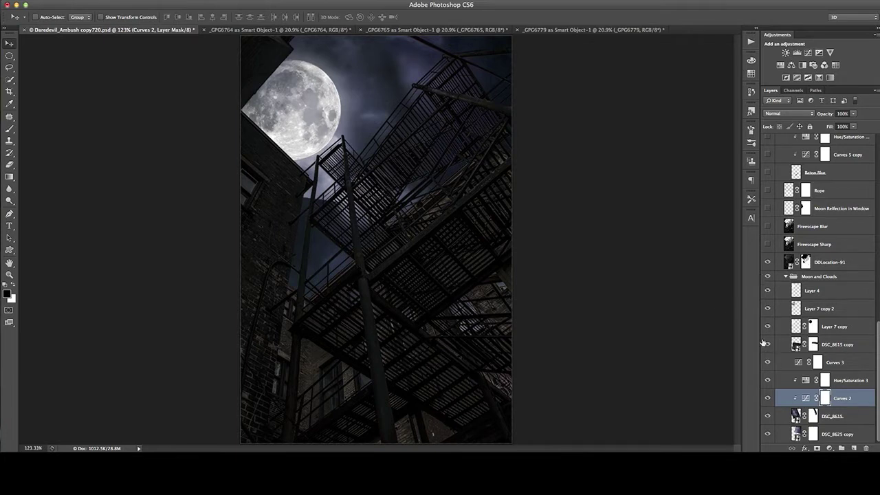
# Step: Turn on the Firescape Sharp and Firescape Blur layers, briefly previewing the moon reflection
pyautogui.scroll(2, 773, 289)
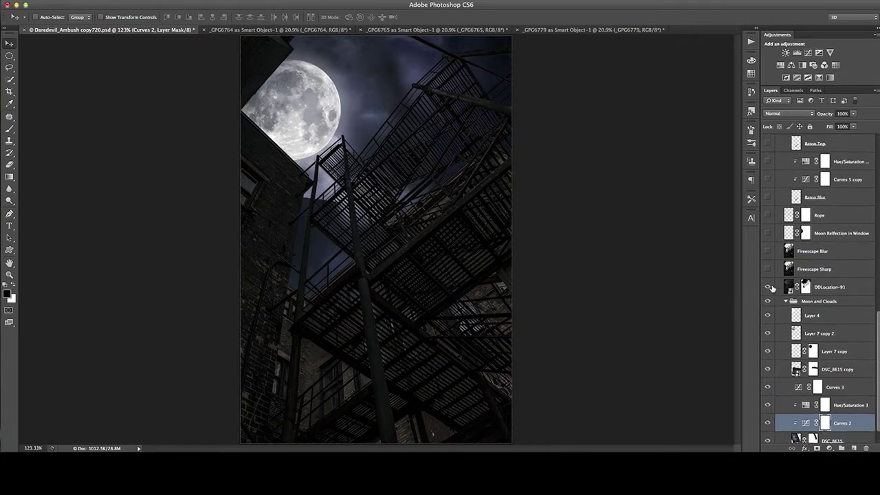
pyautogui.click(768, 269)
pyautogui.click(768, 255)
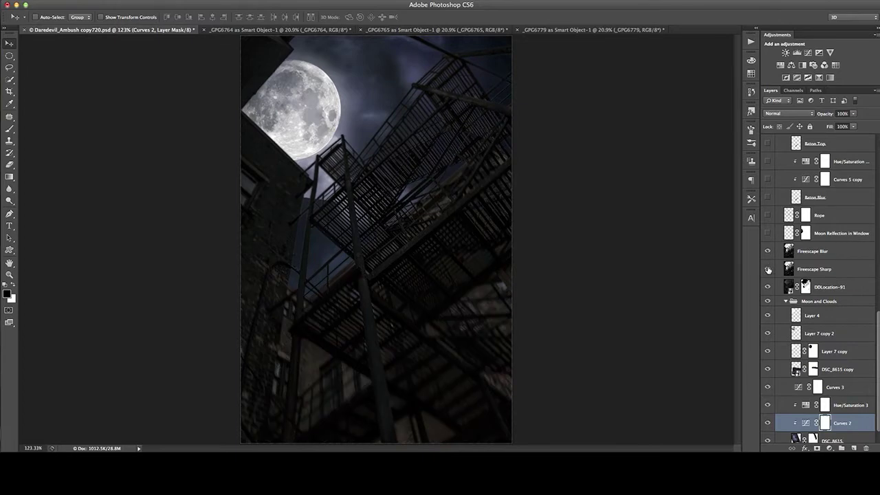
pyautogui.scroll(-2, 773, 322)
pyautogui.scroll(5, 774, 323)
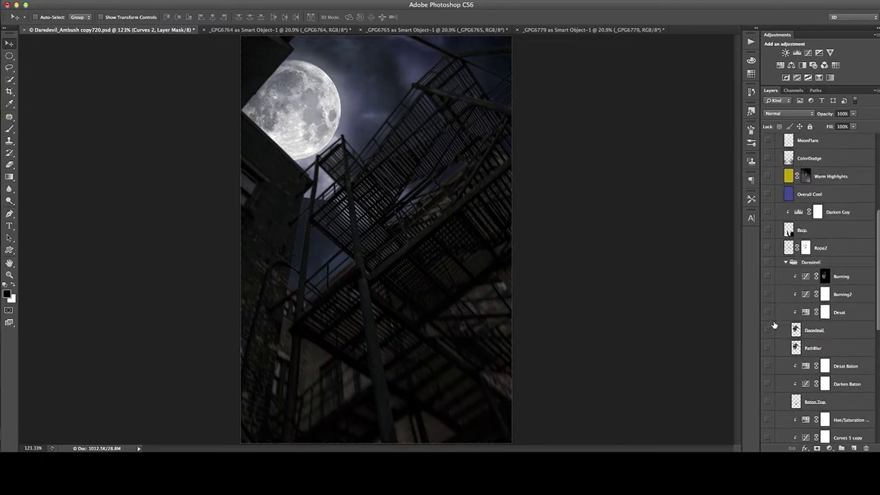
pyautogui.scroll(-5, 776, 275)
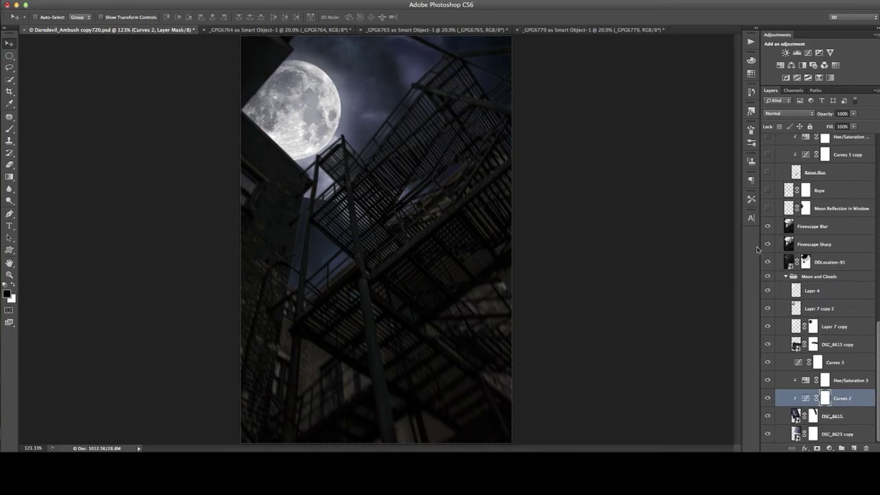
pyautogui.click(768, 209)
pyautogui.click(768, 208)
# Step: Compare the fire escape with and without the blurred layer, then select Moon Reflection in Window
pyautogui.click(789, 245)
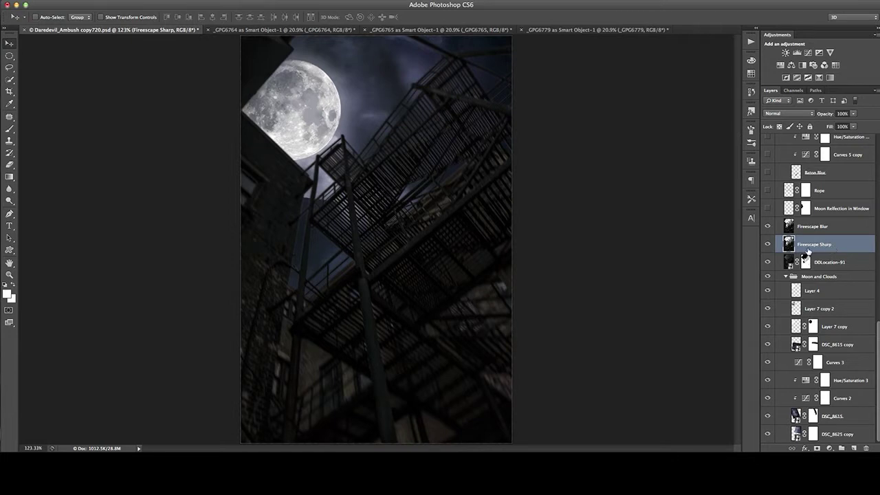
pyautogui.click(768, 227)
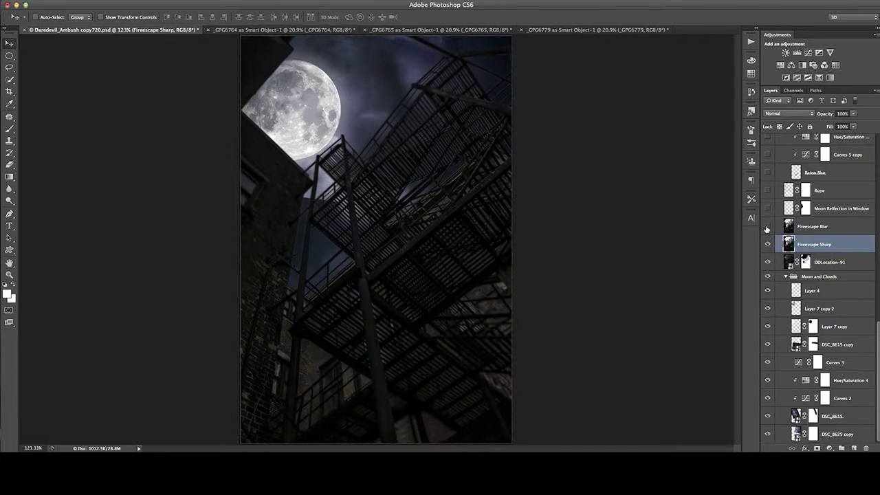
pyautogui.click(768, 227)
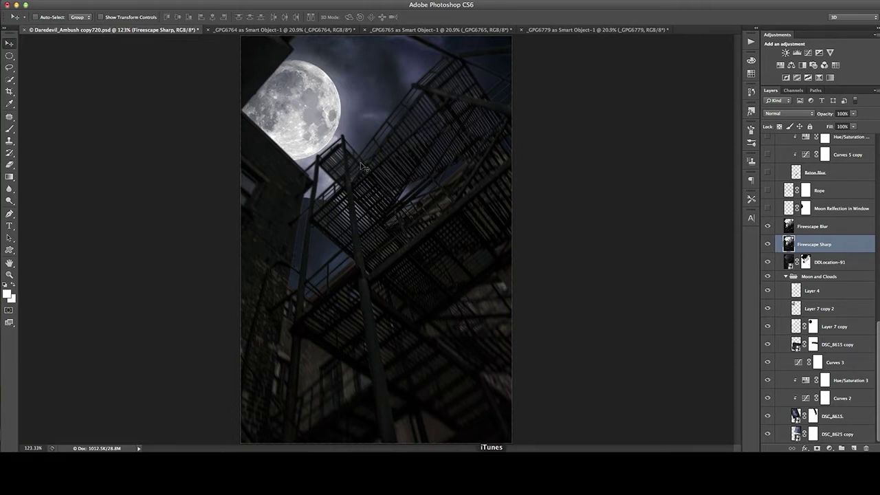
pyautogui.scroll(6, 829, 258)
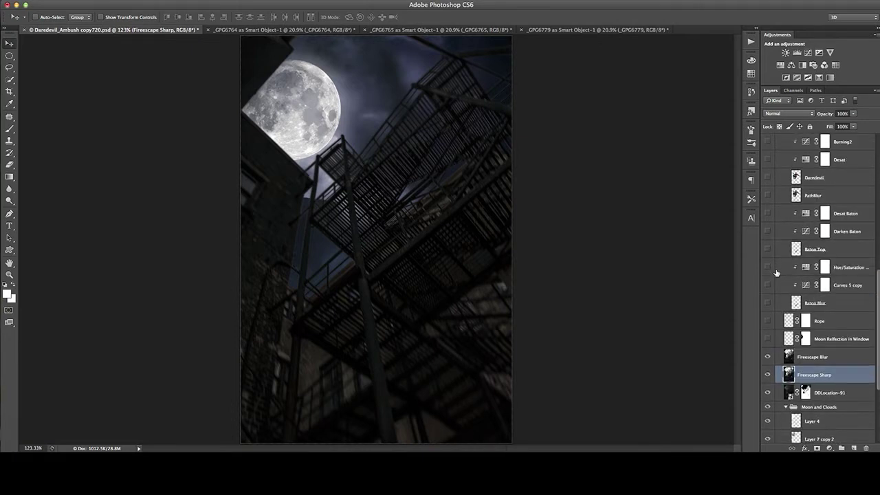
pyautogui.scroll(2, 809, 327)
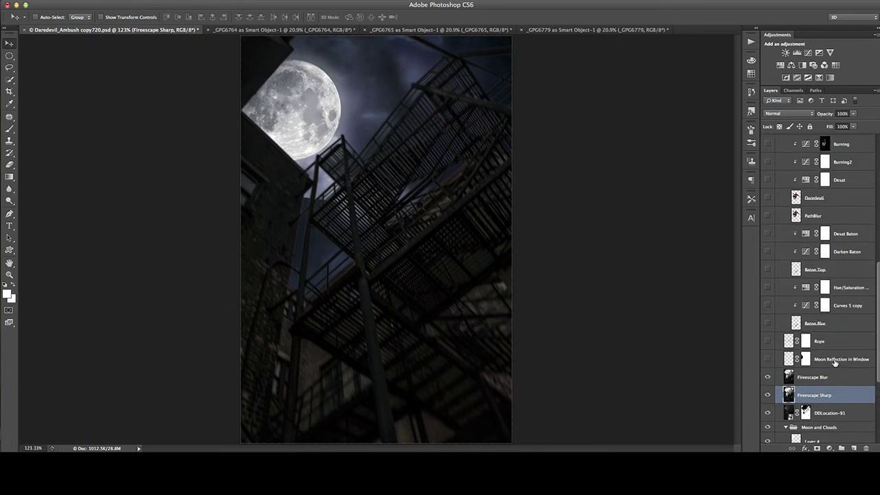
pyautogui.click(834, 360)
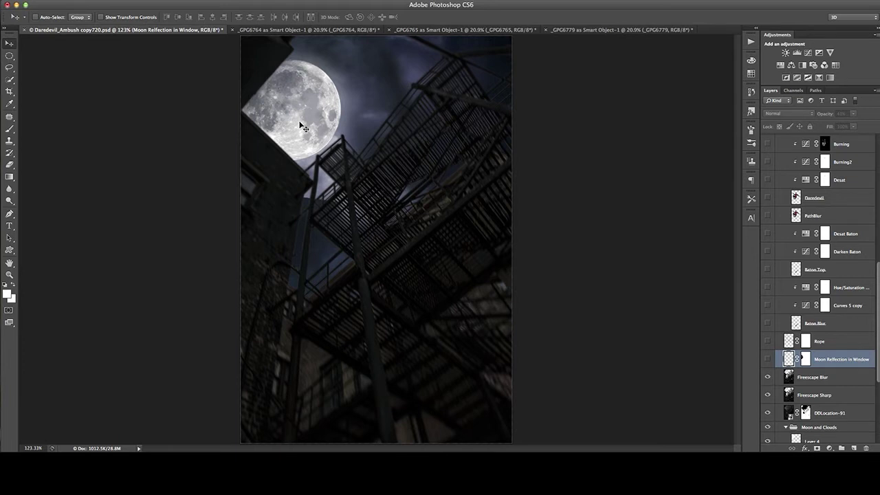
# Step: Show the 41% Moon Reflection in Window layer, briefly previewing the Rope layer before hiding it
pyautogui.click(768, 360)
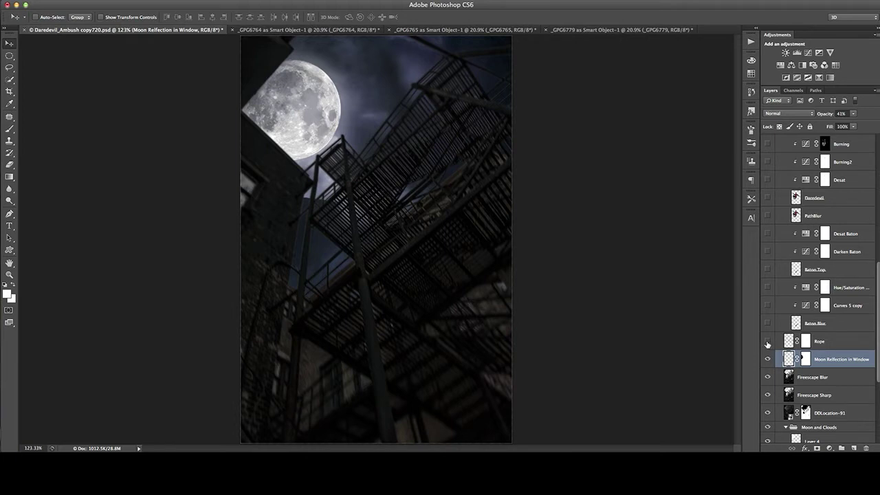
pyautogui.scroll(1, 829, 348)
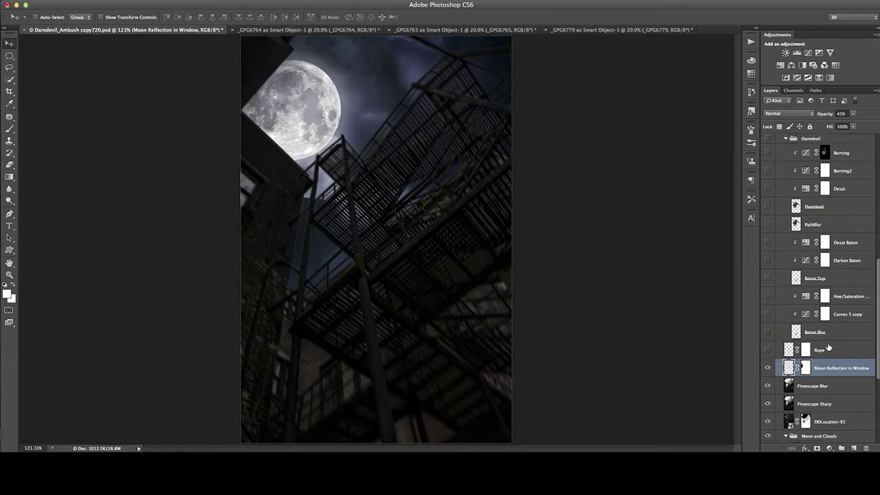
pyautogui.click(768, 351)
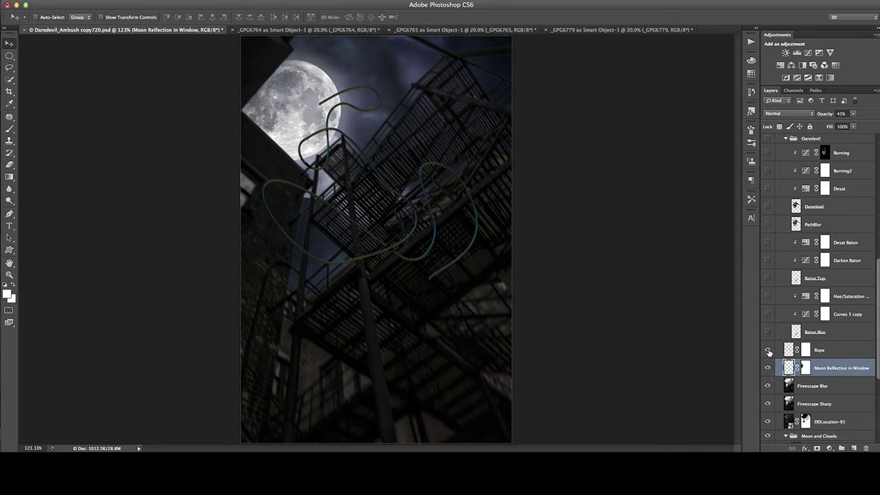
pyautogui.click(768, 350)
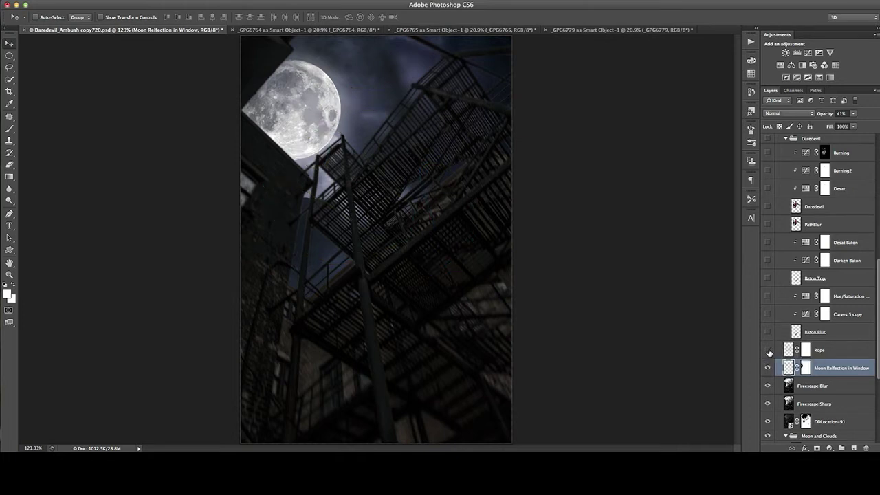
pyautogui.scroll(1, 770, 353)
pyautogui.scroll(3, 770, 353)
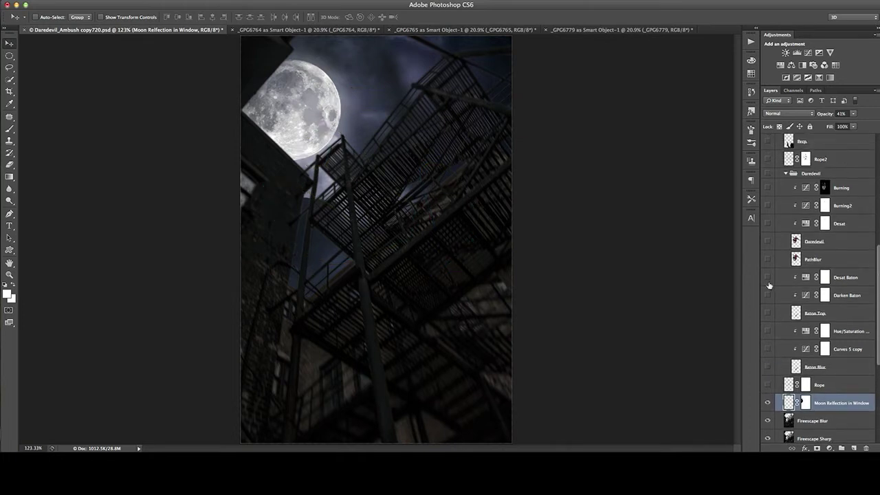
# Step: Show the PathBlur and sharp Daredevil figure layers, then bring up the _GPG6764 jump photo
pyautogui.click(768, 260)
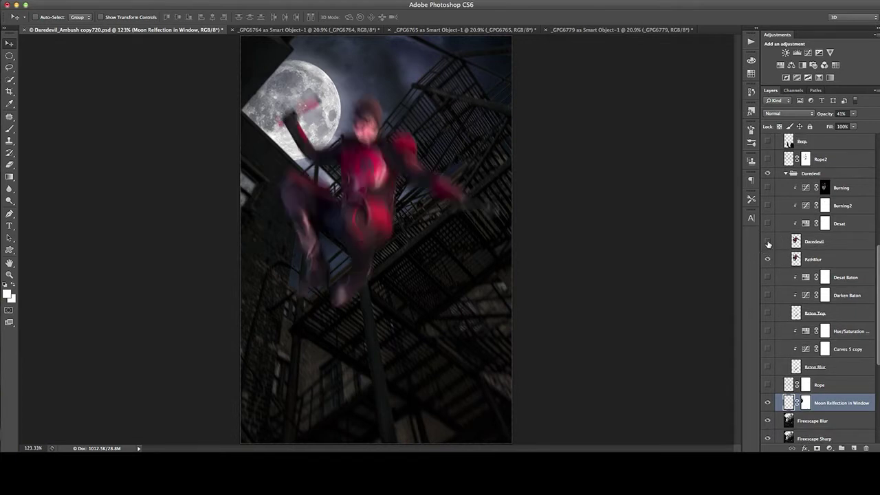
pyautogui.click(768, 242)
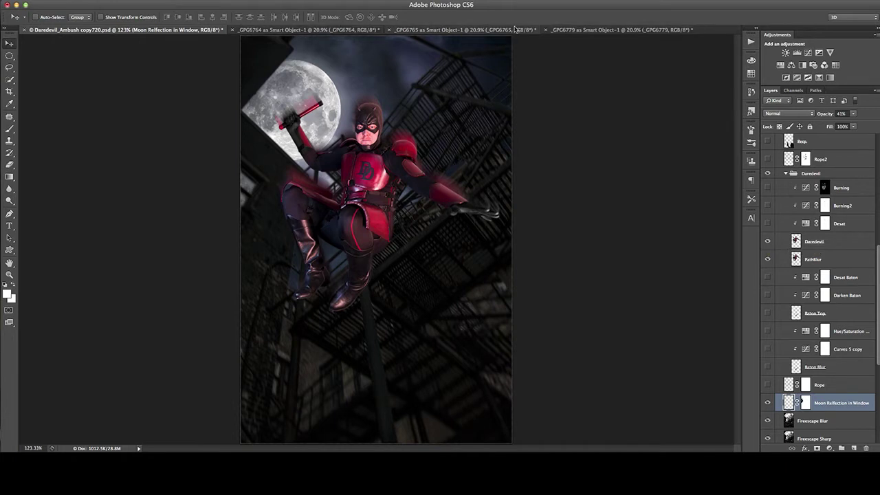
pyautogui.click(566, 30)
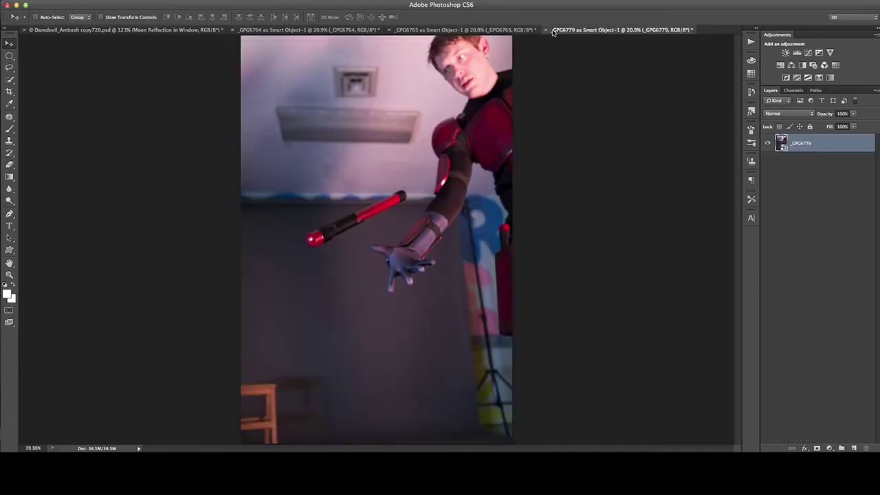
pyautogui.click(323, 30)
# Step: Compare the _GPG6765, _GPG6779 and _GPG6764 source photos, then return to Daredevil_Ambush copy720.psd
pyautogui.click(427, 31)
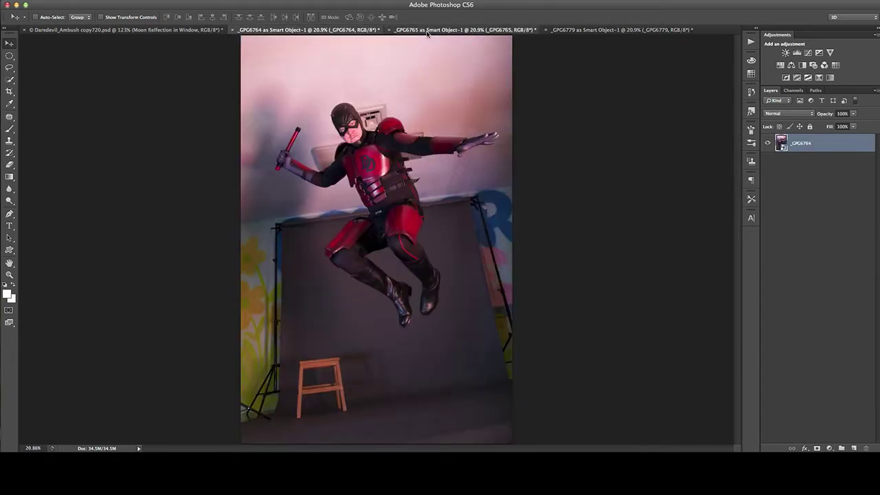
pyautogui.click(562, 30)
pyautogui.click(344, 30)
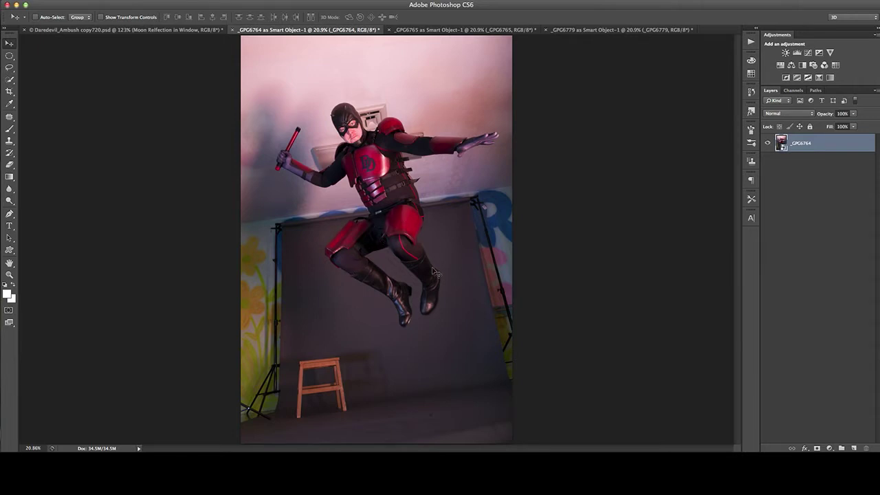
pyautogui.click(436, 30)
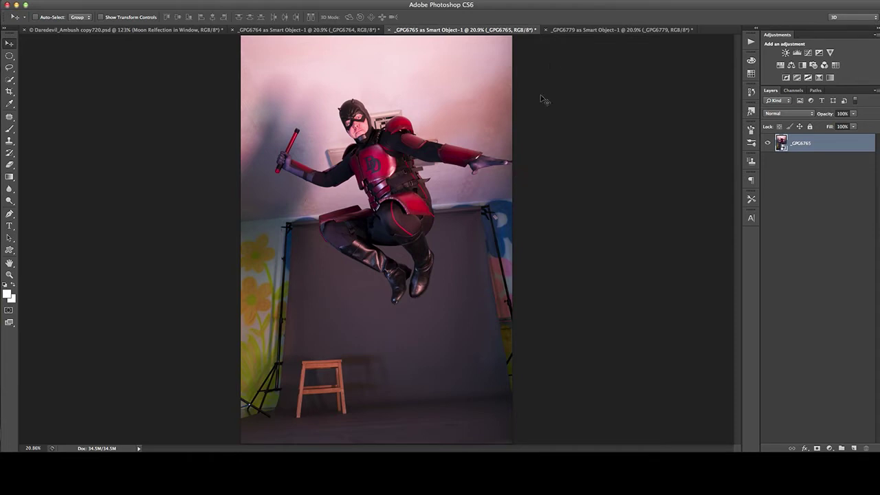
pyautogui.click(583, 31)
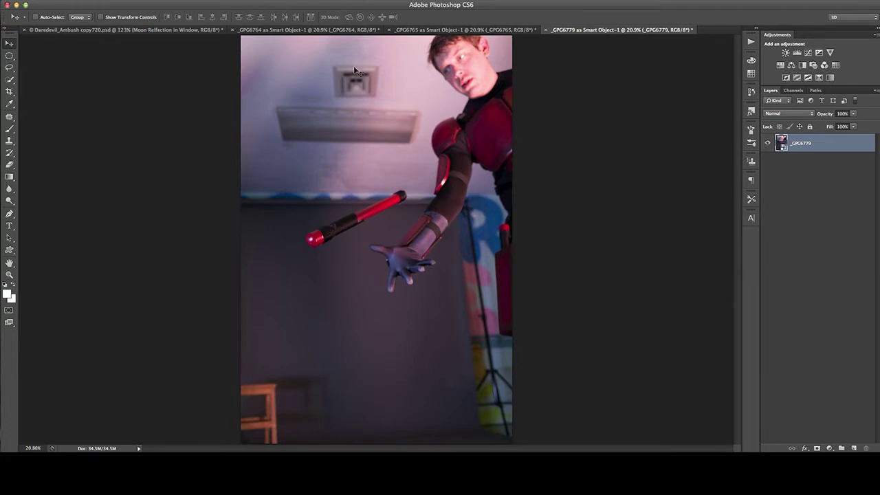
pyautogui.click(172, 30)
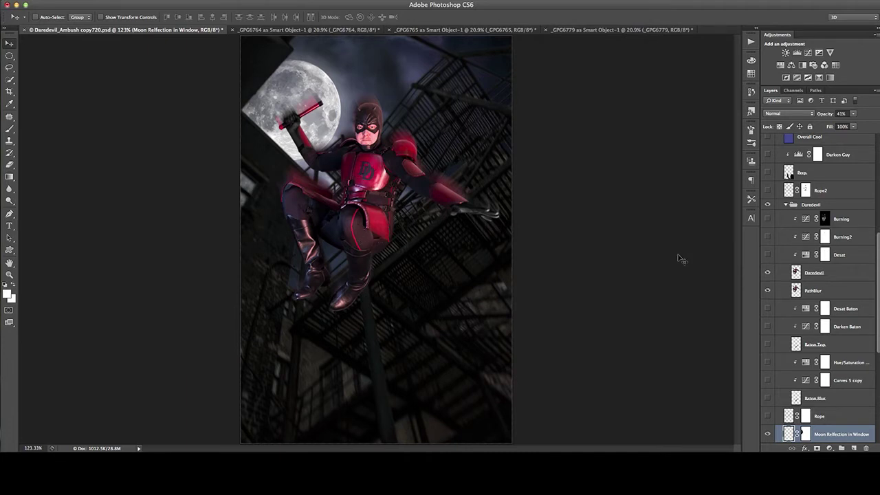
# Step: Compare PathBlur off and on, then switch on and select the Desat adjustment to mute the red suit
pyautogui.click(768, 290)
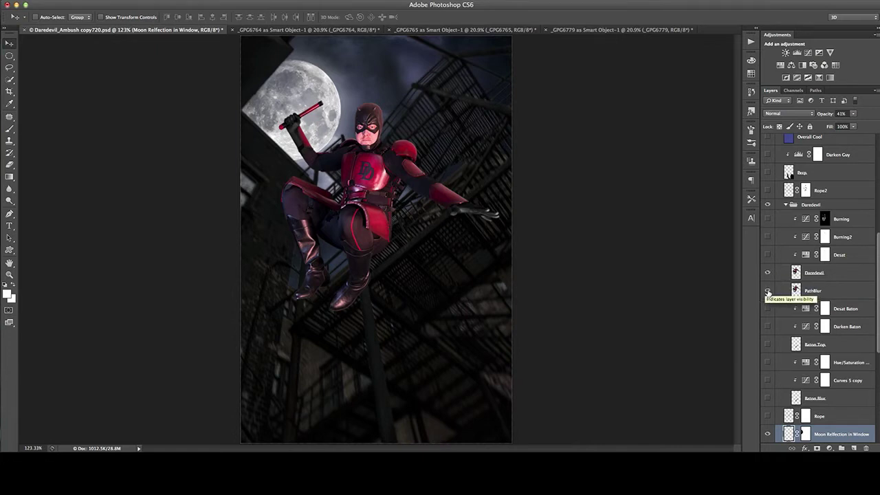
pyautogui.click(768, 290)
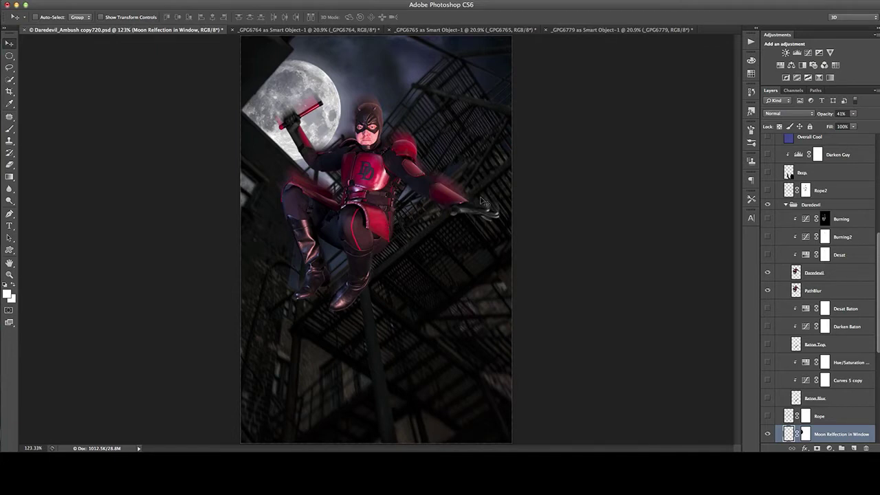
pyautogui.click(768, 255)
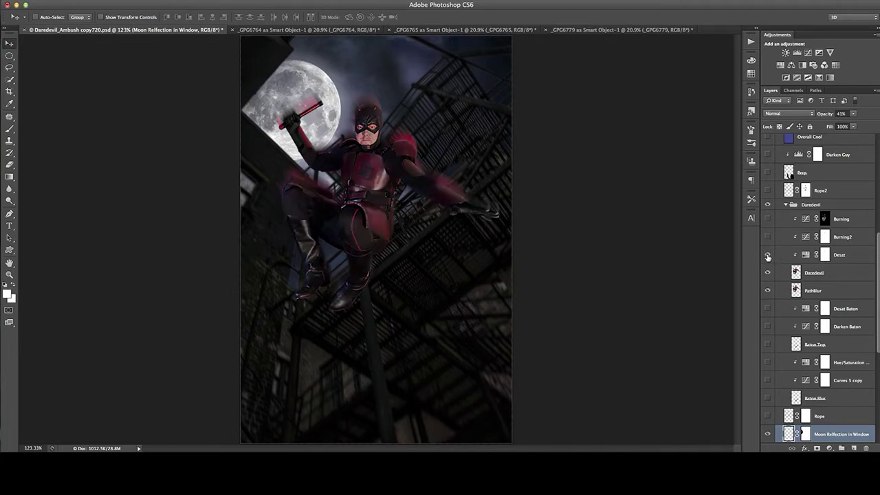
pyautogui.click(787, 261)
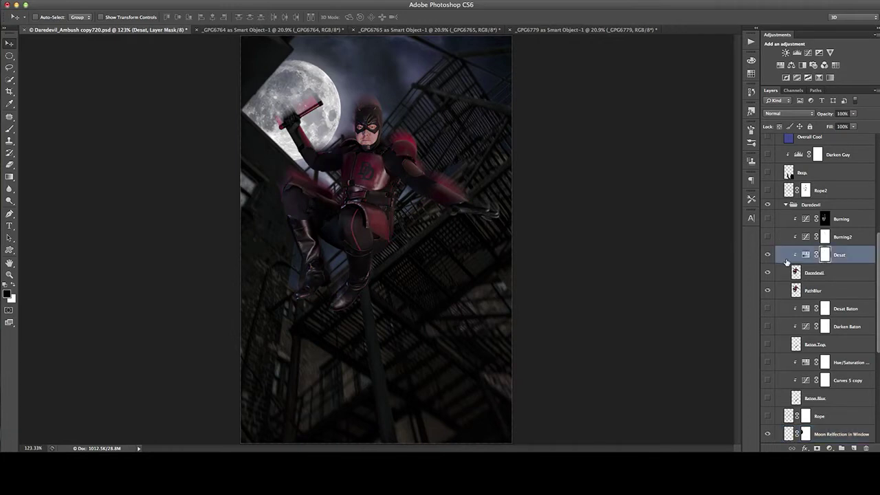
pyautogui.scroll(3, 788, 261)
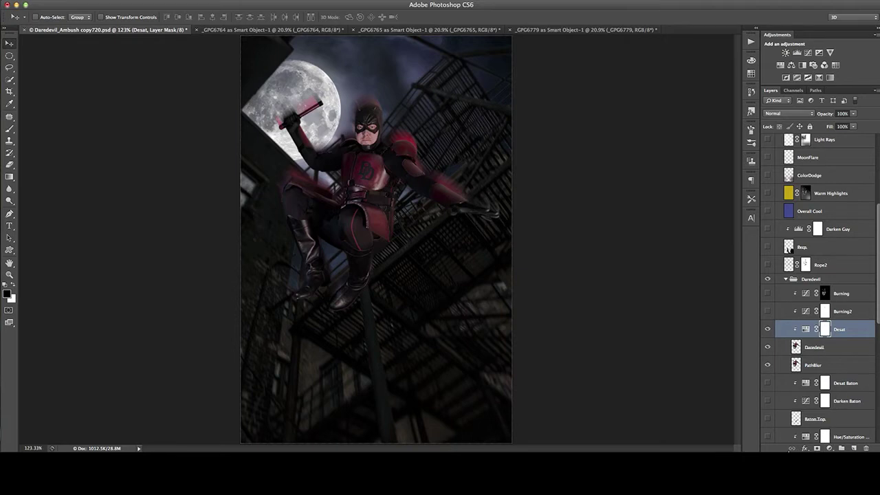
# Step: Compare the image with the Desat layer hidden and shown again
pyautogui.click(829, 448)
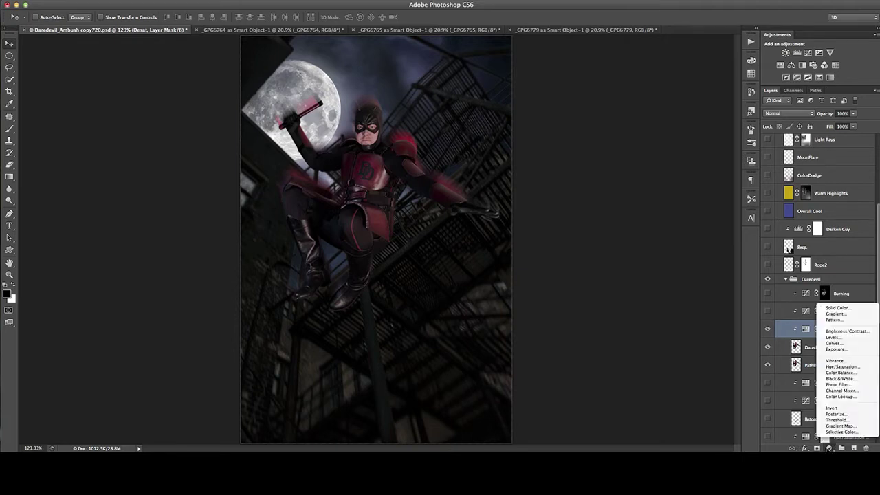
pyautogui.click(699, 318)
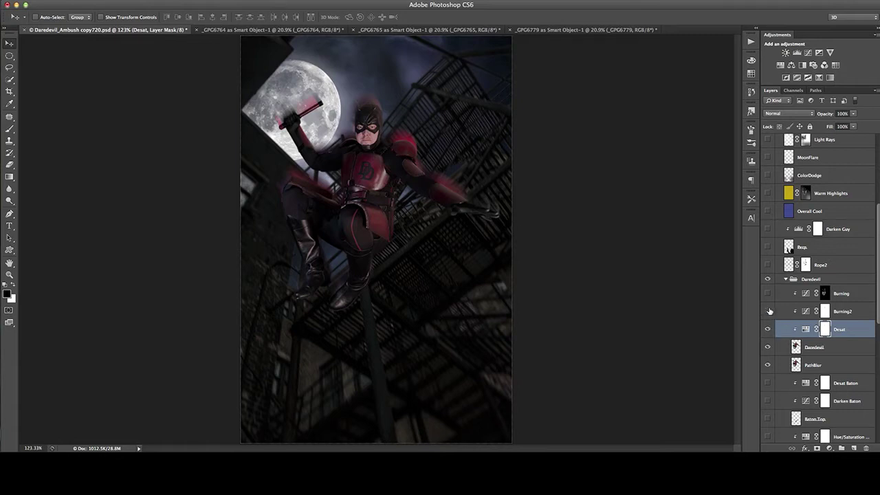
pyautogui.click(769, 331)
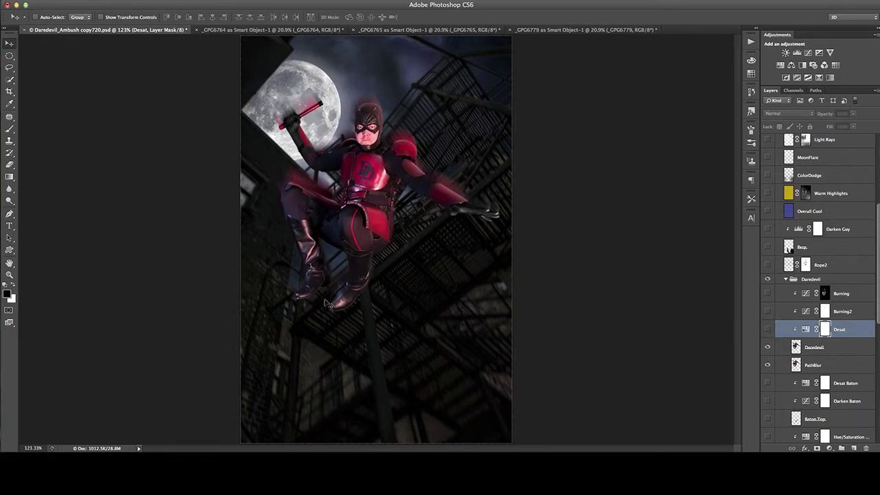
pyautogui.click(768, 330)
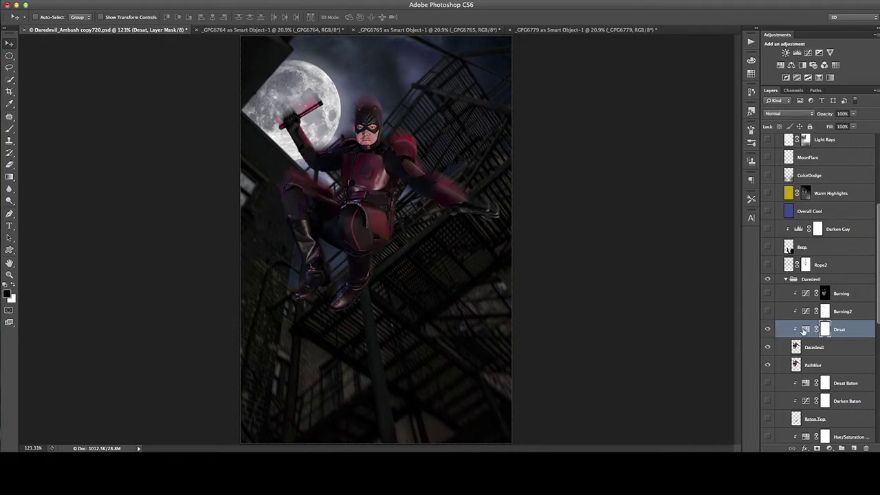
# Step: Switch on the Burning2 curve, review its Curves settings, then select and enable Burning
pyautogui.click(768, 312)
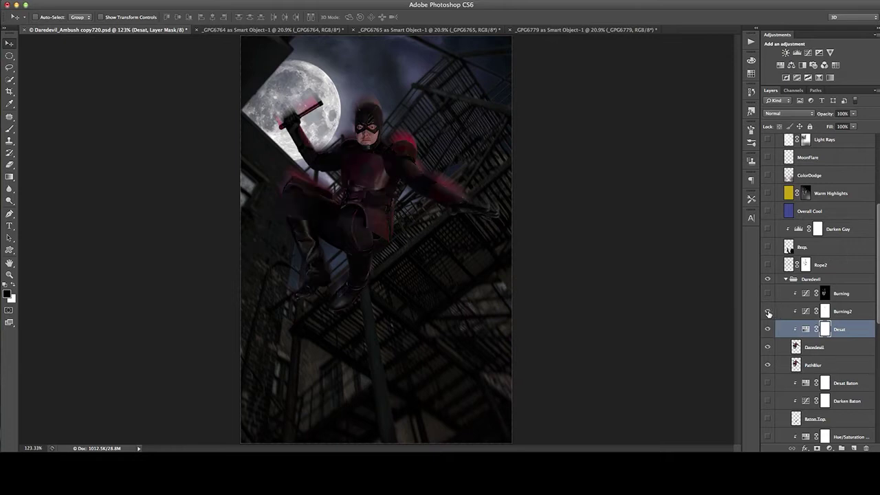
pyautogui.doubleClick(803, 313)
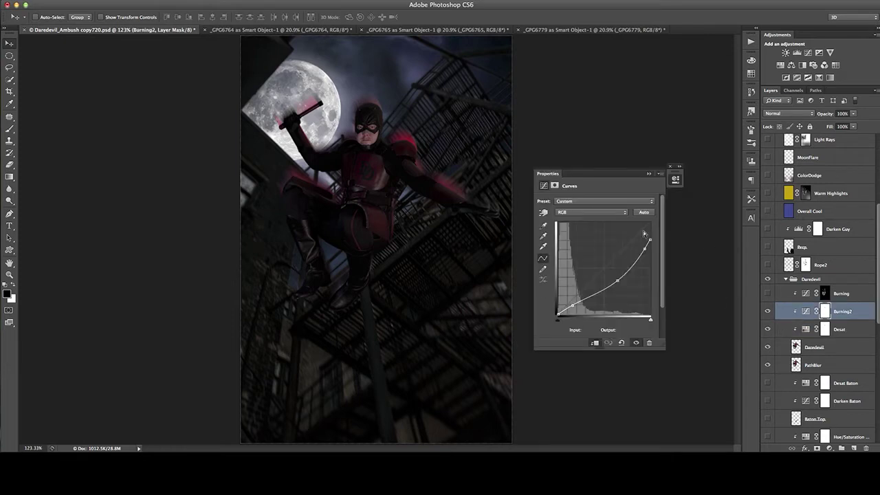
pyautogui.click(649, 175)
pyautogui.click(792, 295)
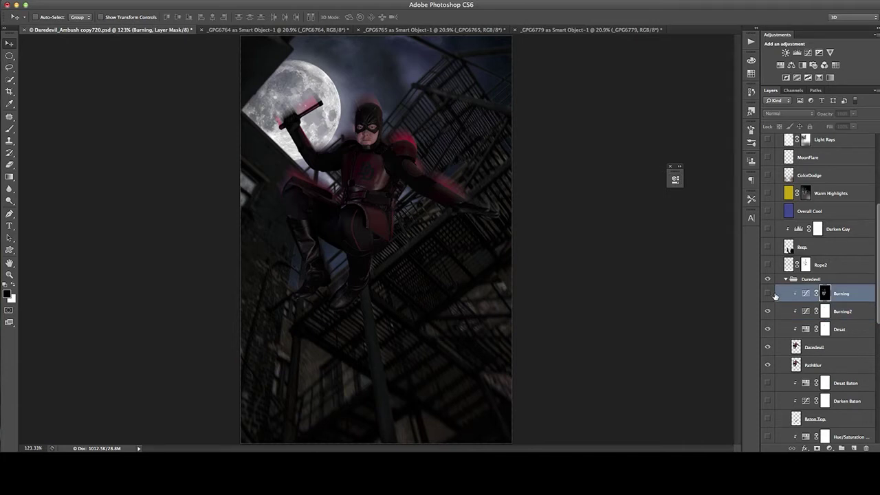
pyautogui.click(768, 293)
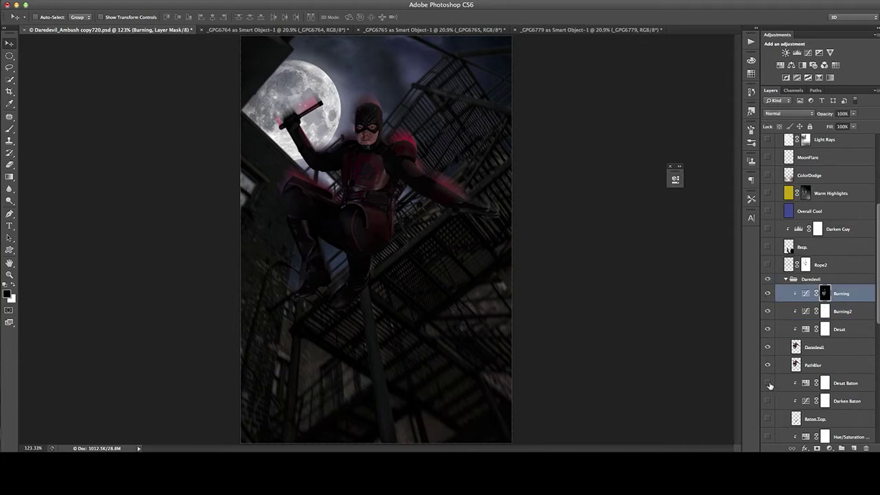
# Step: Switch on and select the Overall Cool layer, tinting the whole scene blue
pyautogui.scroll(1, 770, 386)
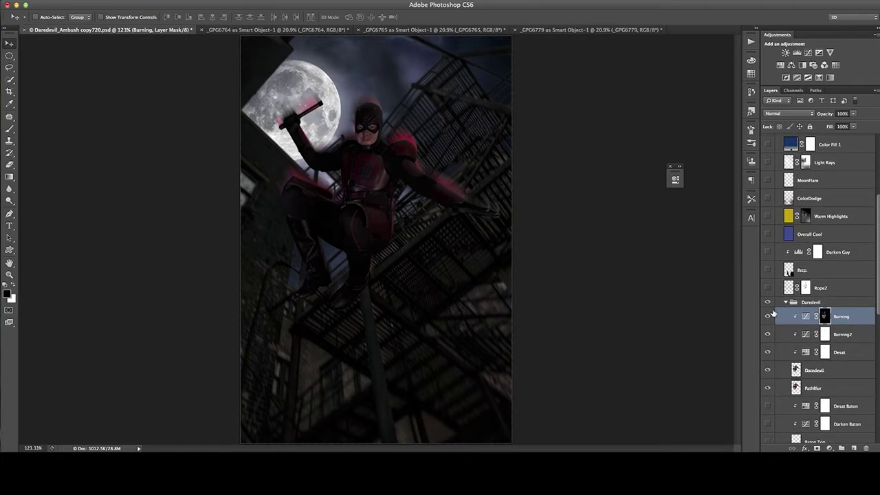
pyautogui.scroll(-6, 776, 359)
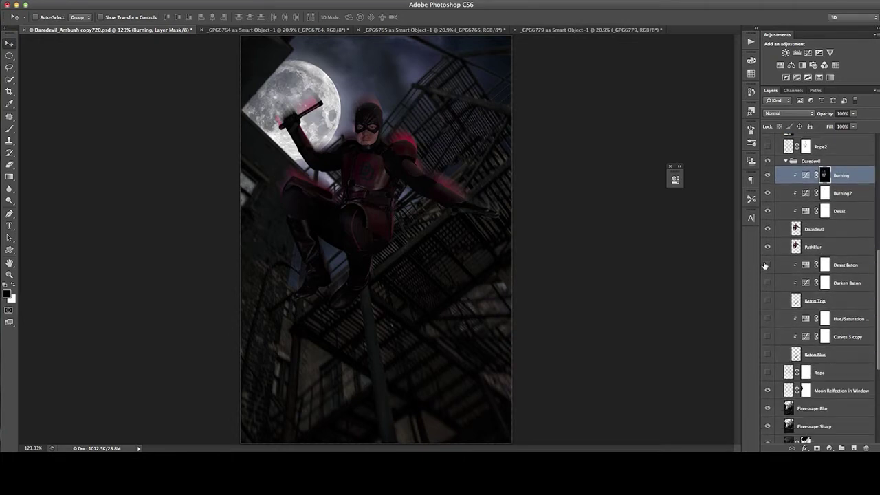
pyautogui.scroll(-1, 769, 365)
pyautogui.scroll(9, 768, 365)
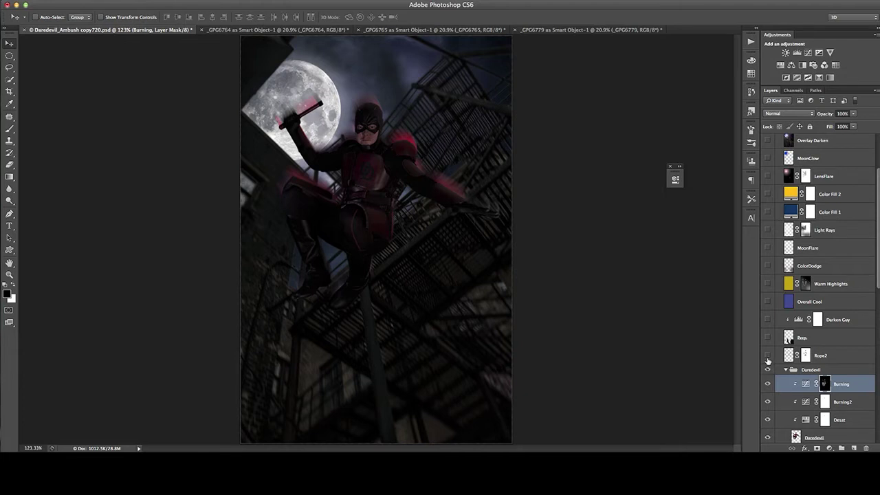
pyautogui.click(768, 302)
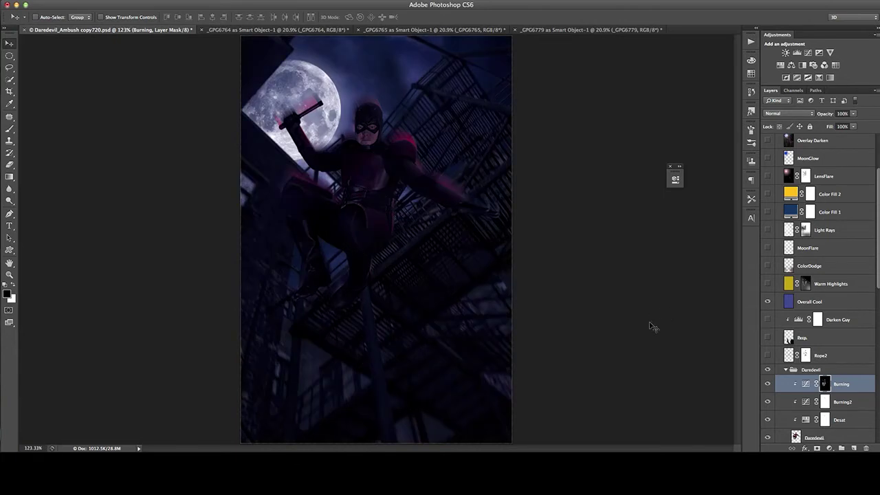
pyautogui.click(850, 305)
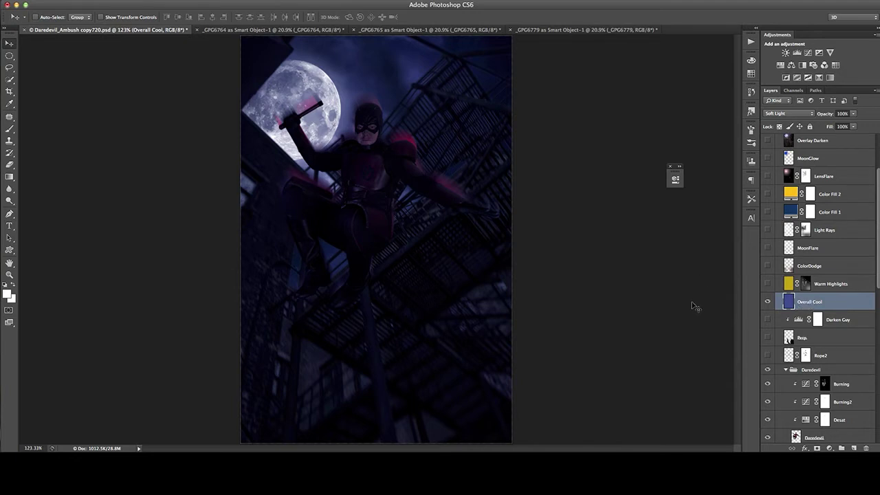
# Step: Enable and select Warm Highlights (Color Dodge, 52%), briefly viewing its mask on its own
pyautogui.scroll(3, 810, 334)
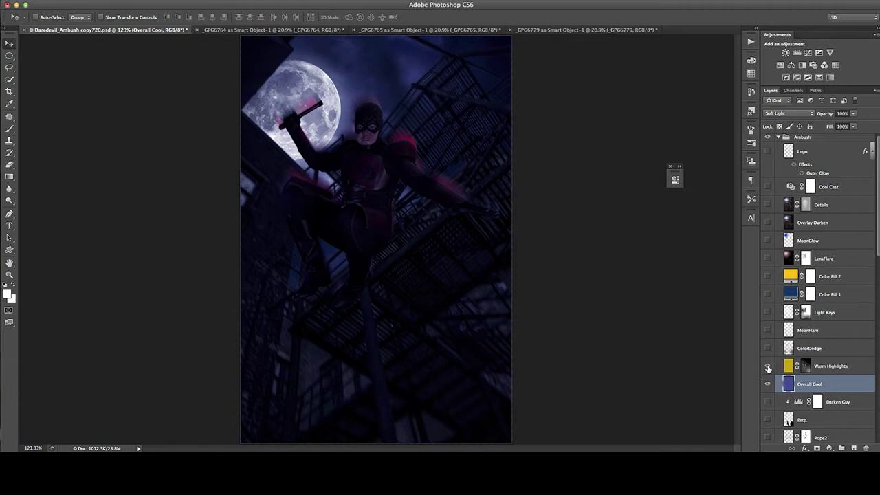
pyautogui.click(769, 367)
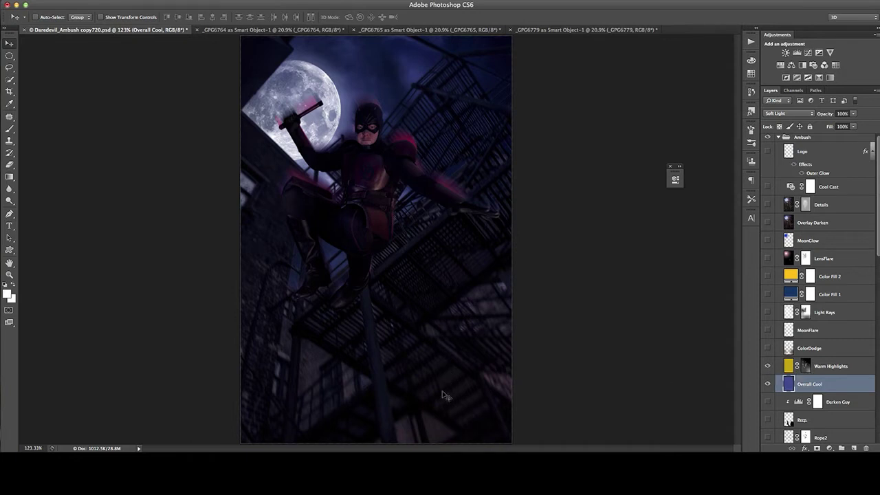
pyautogui.click(791, 367)
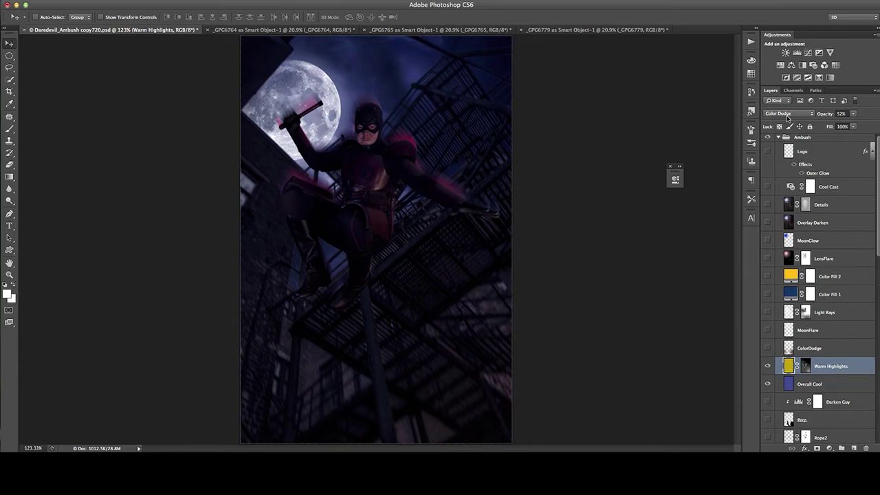
pyautogui.keyDown('alt'); pyautogui.click(804, 370); pyautogui.keyUp('alt')
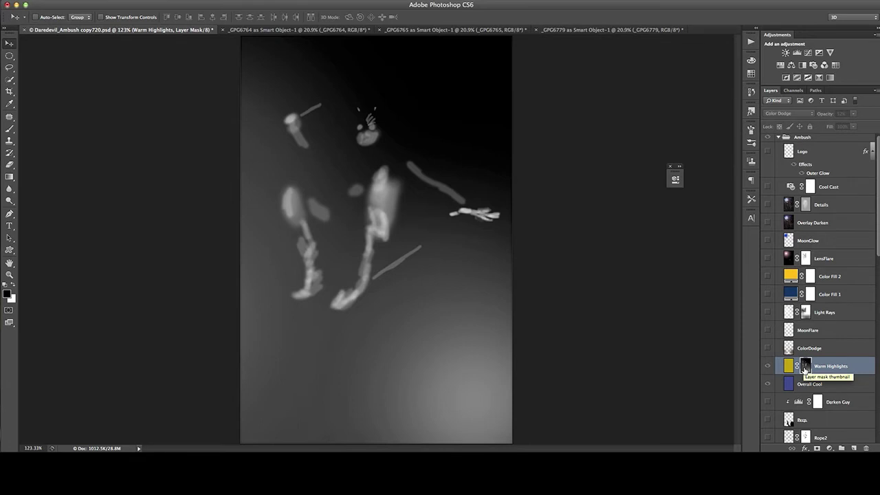
pyautogui.keyDown('alt'); pyautogui.click(804, 370); pyautogui.keyUp('alt')
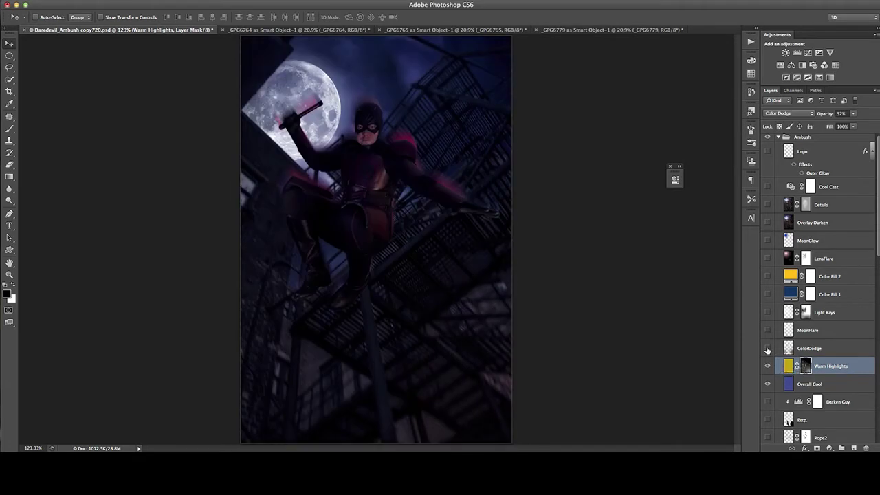
# Step: Select and switch on the ColorDodge layer, comparing it off and on
pyautogui.click(821, 349)
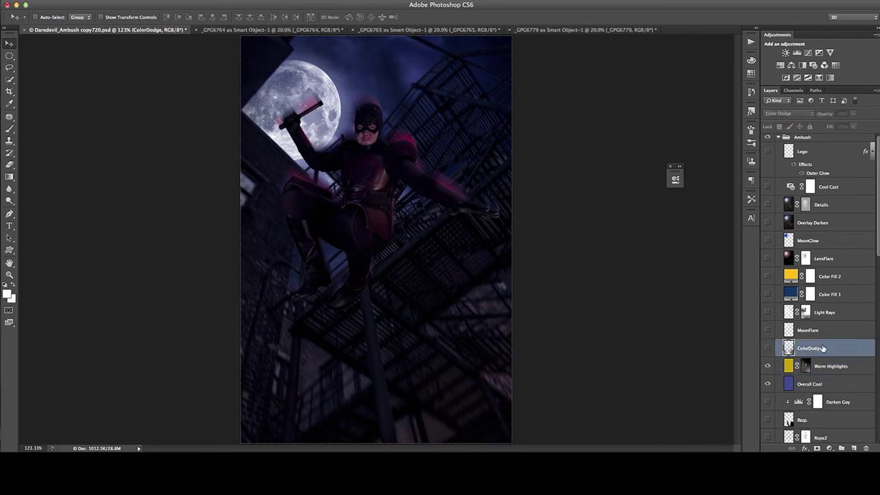
pyautogui.click(769, 350)
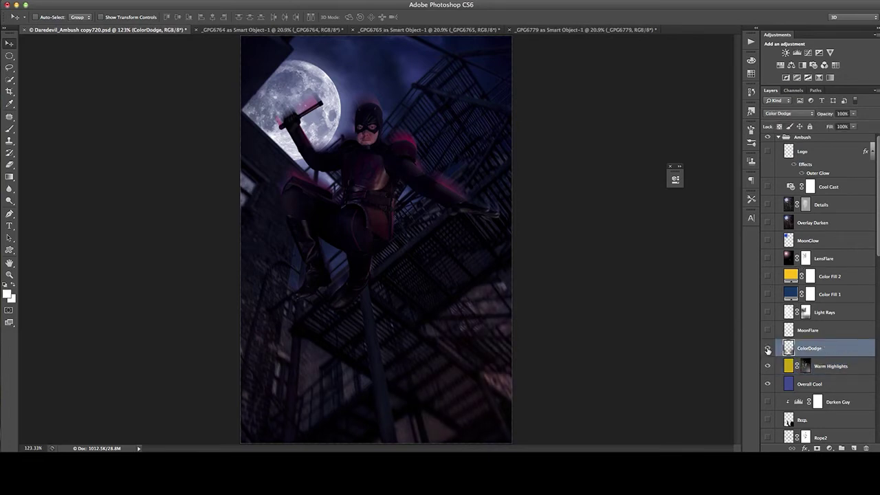
pyautogui.click(768, 349)
pyautogui.click(769, 349)
# Step: Switch on the MoonFlare glow around the moon and the Light Rays layer at 27%
pyautogui.click(775, 330)
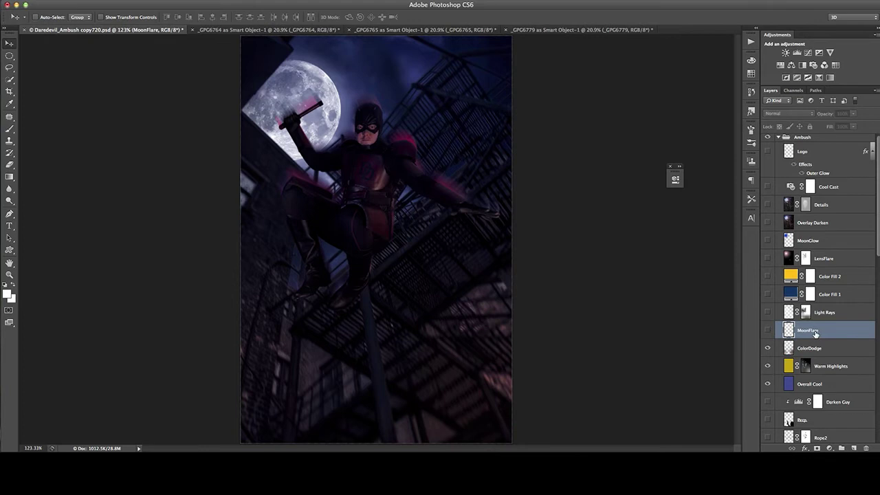
pyautogui.click(769, 330)
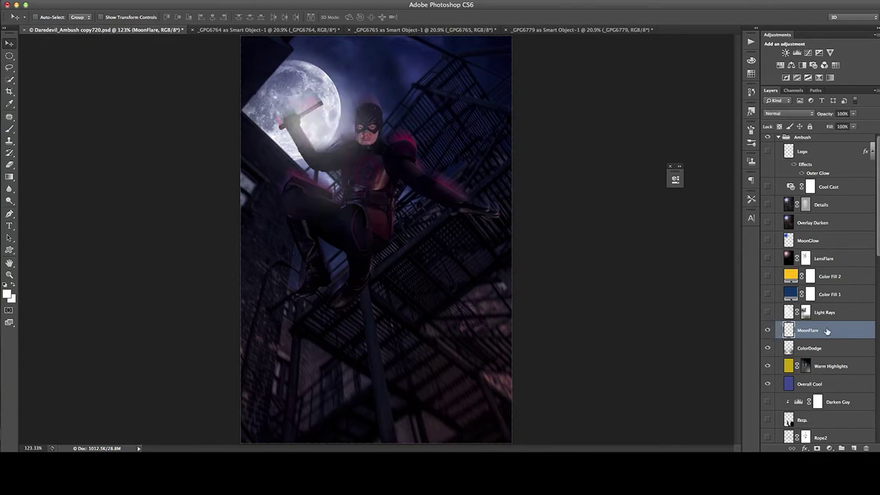
pyautogui.click(768, 331)
pyautogui.click(768, 331)
pyautogui.click(768, 332)
pyautogui.click(852, 313)
pyautogui.click(768, 313)
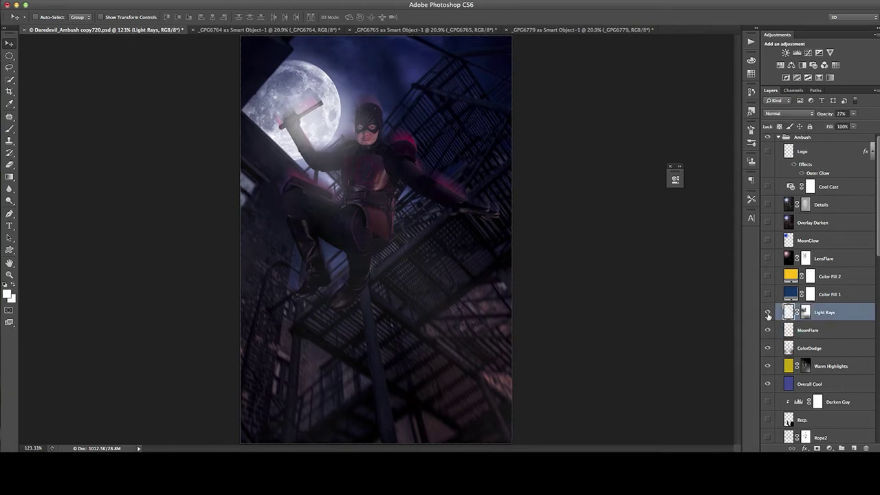
# Step: Compare Light Rays off and on, then switch on and select Color Fill 1 at 44%
pyautogui.click(768, 313)
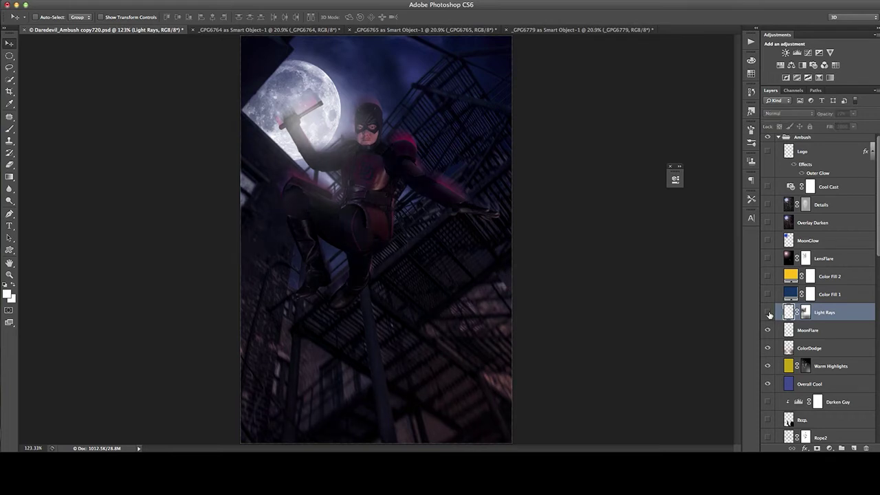
pyautogui.click(768, 313)
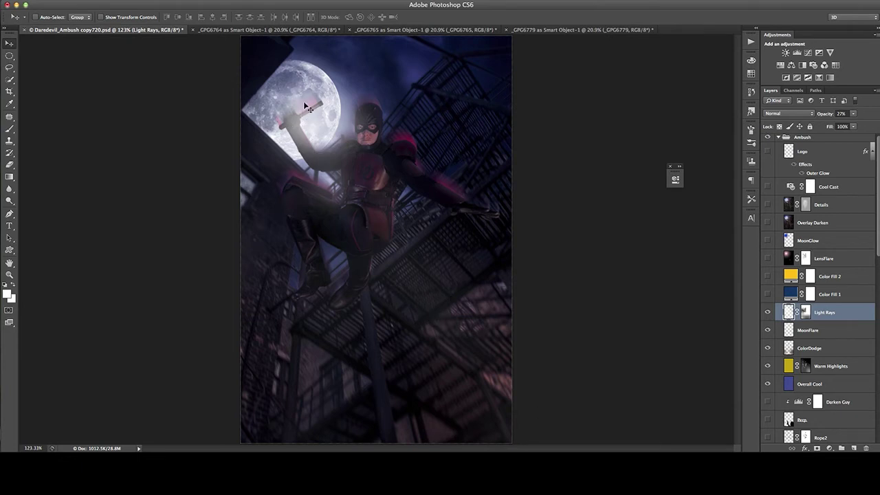
pyautogui.click(767, 295)
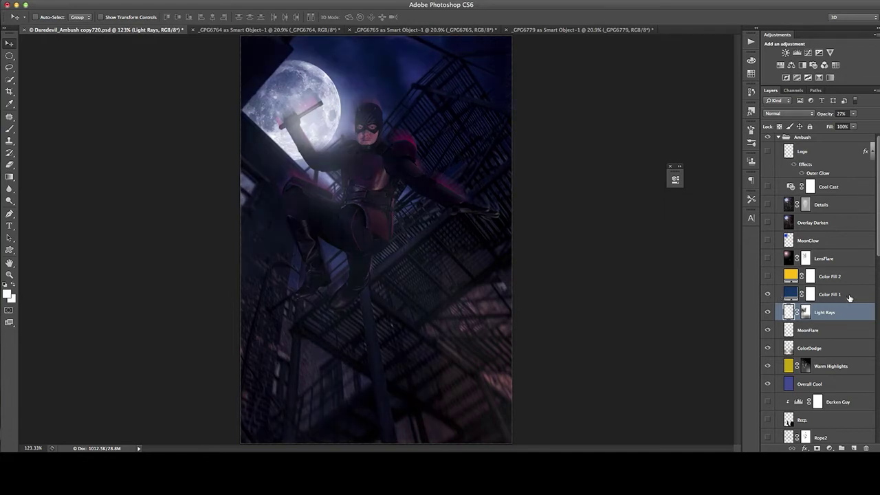
pyautogui.click(850, 295)
pyautogui.scroll(1, 848, 300)
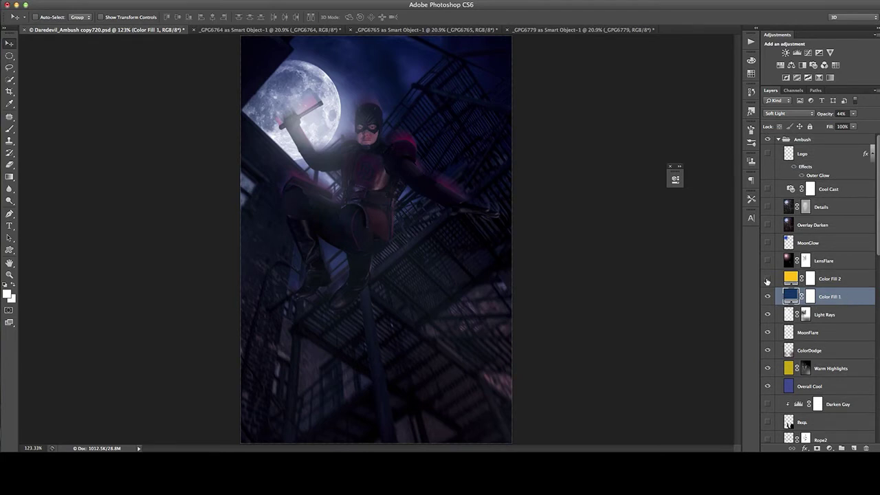
# Step: Switch on and select Color Fill 2, the warm Soft Light tint at 24%
pyautogui.click(767, 280)
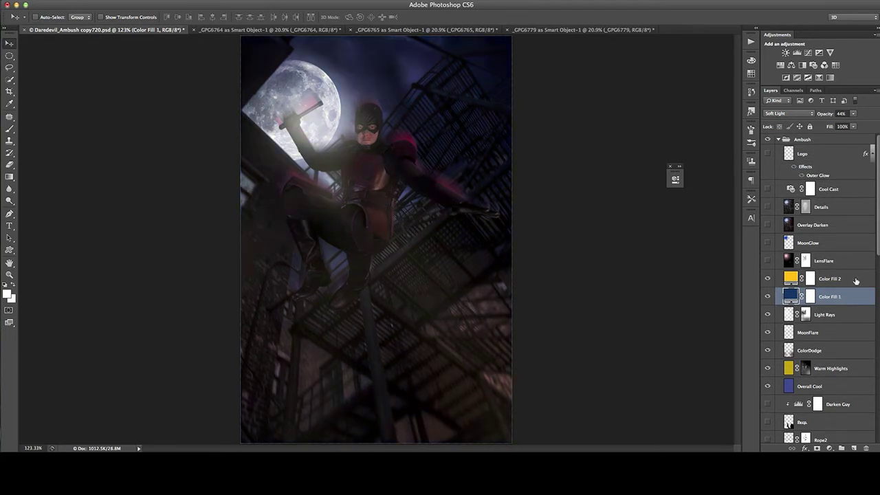
pyautogui.click(856, 280)
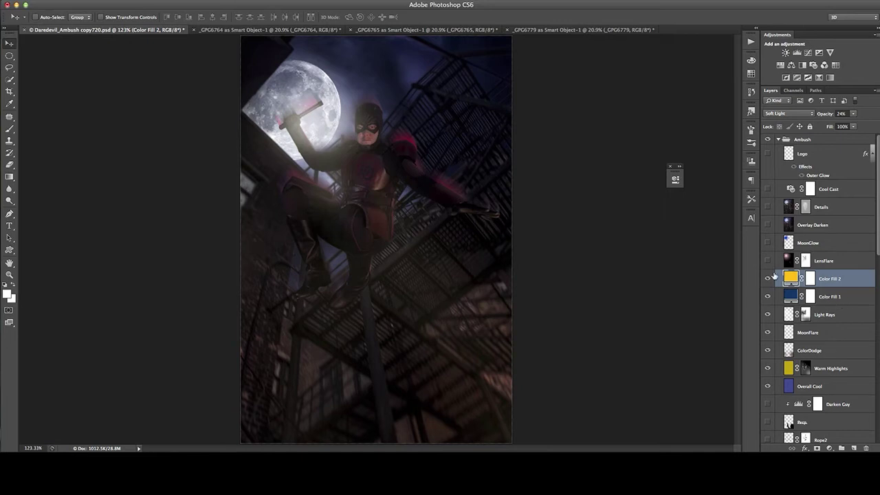
pyautogui.hotkey('alt', ']')
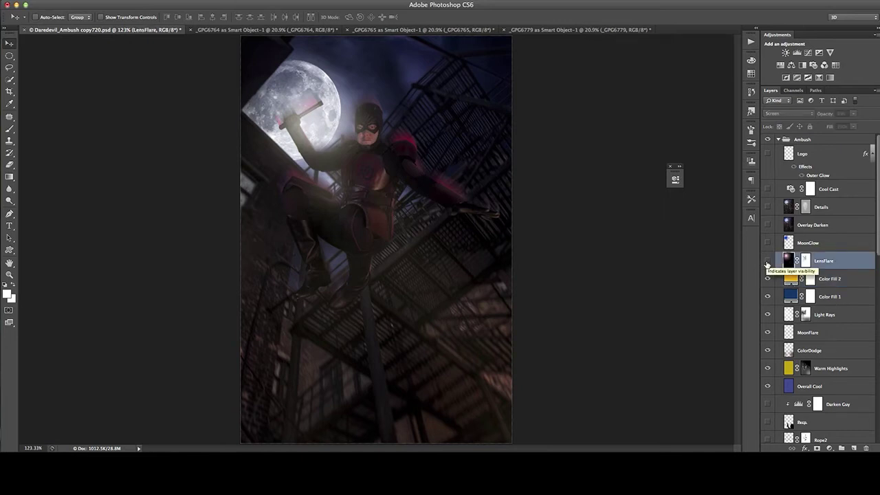
# Step: Switch on the LensFlare layer (Screen, 59%) and compare the flare orbs on and off
pyautogui.click(767, 261)
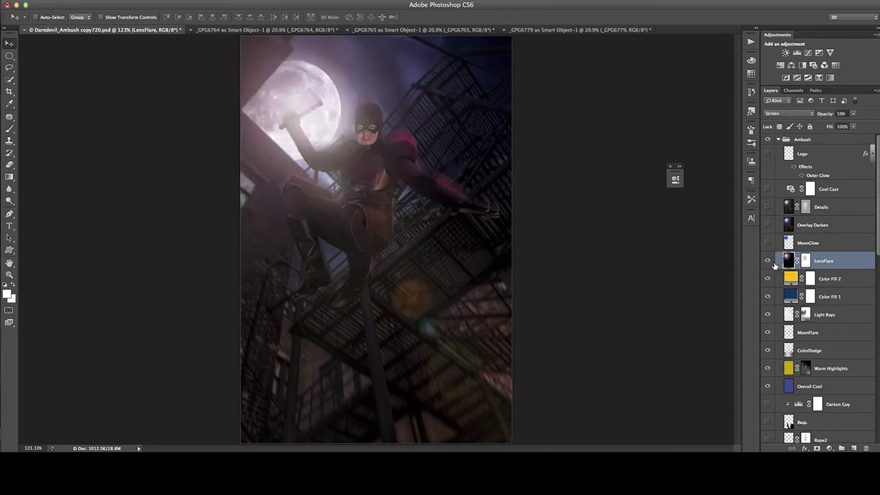
pyautogui.click(769, 262)
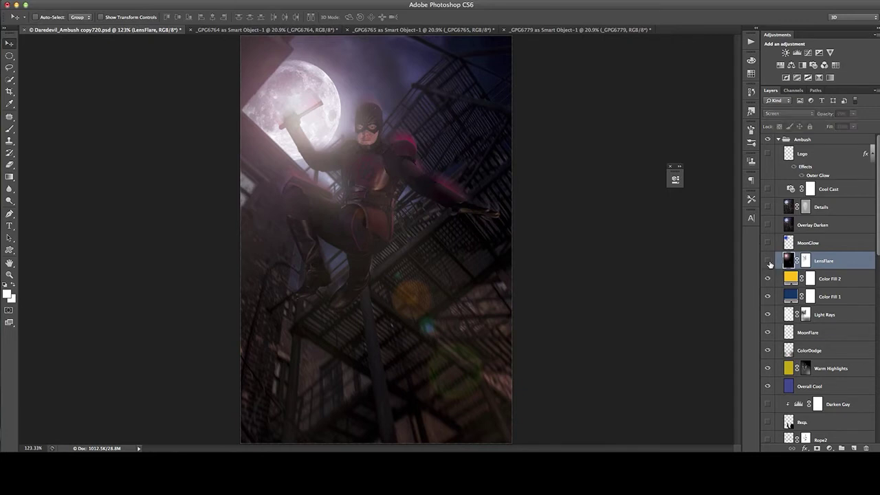
pyautogui.click(768, 262)
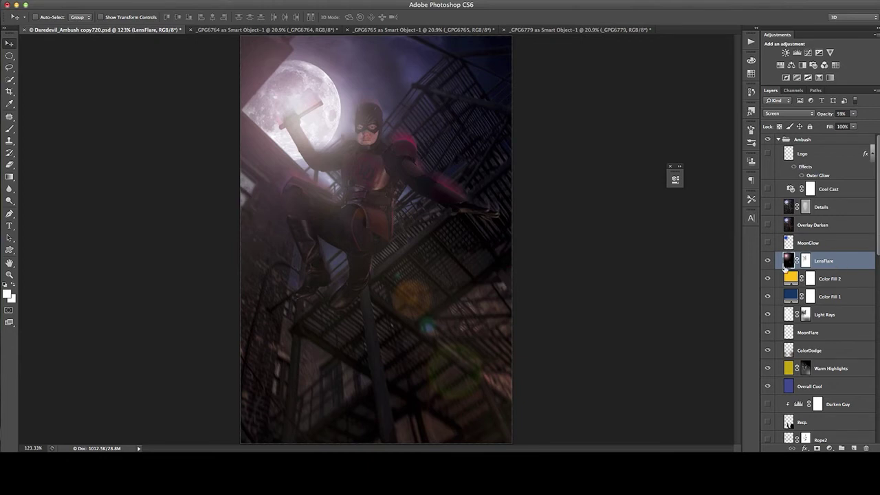
# Step: Select and switch on MoonGlow, then Overlay Darken (Overlay, 35%)
pyautogui.click(826, 243)
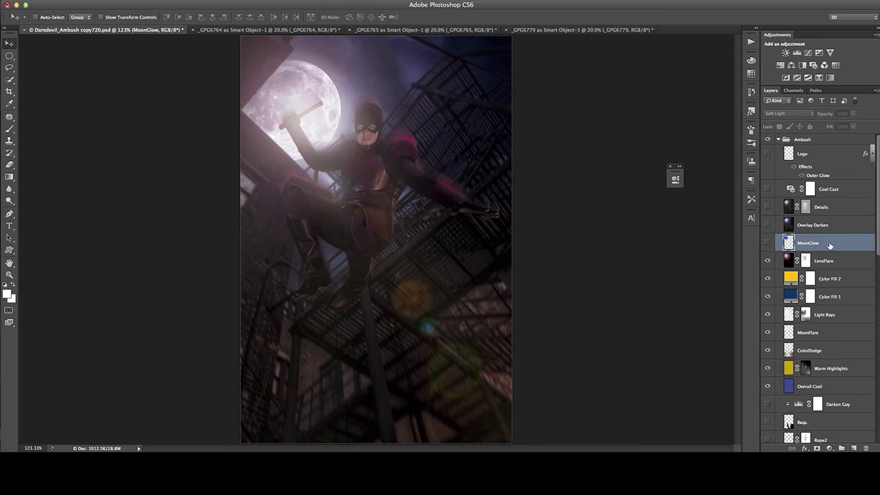
pyautogui.click(768, 244)
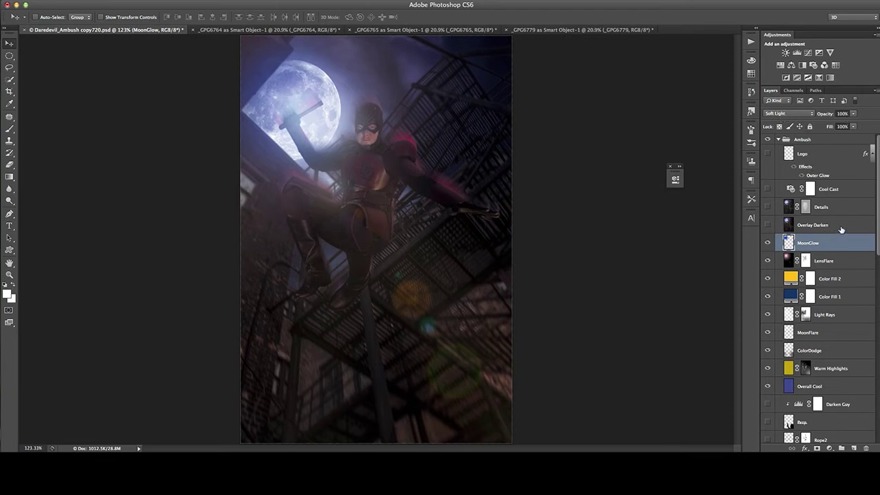
pyautogui.click(819, 227)
pyautogui.click(768, 227)
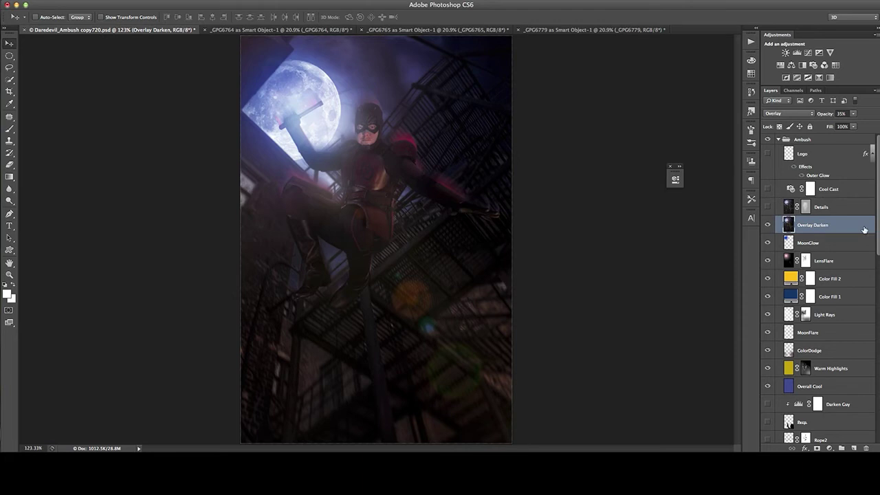
# Step: Toggle Overlay Darken off and on, and preview the Details lines before hiding them again
pyautogui.click(768, 225)
pyautogui.click(768, 226)
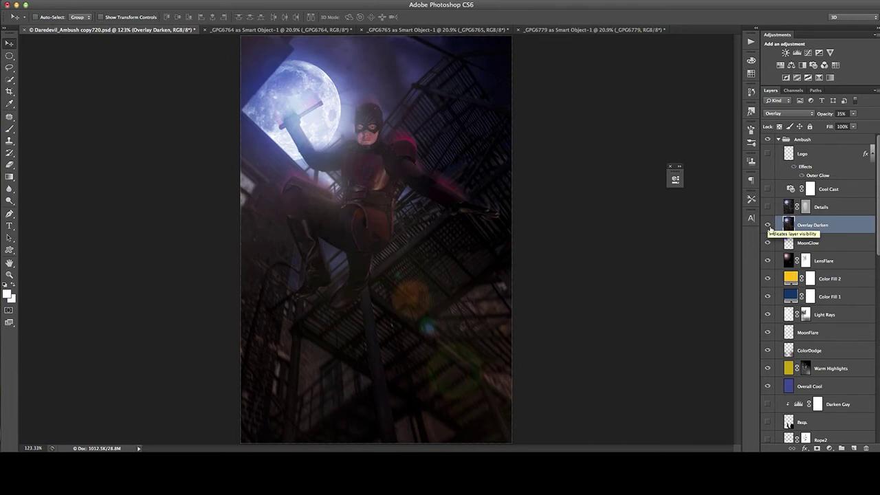
pyautogui.click(768, 207)
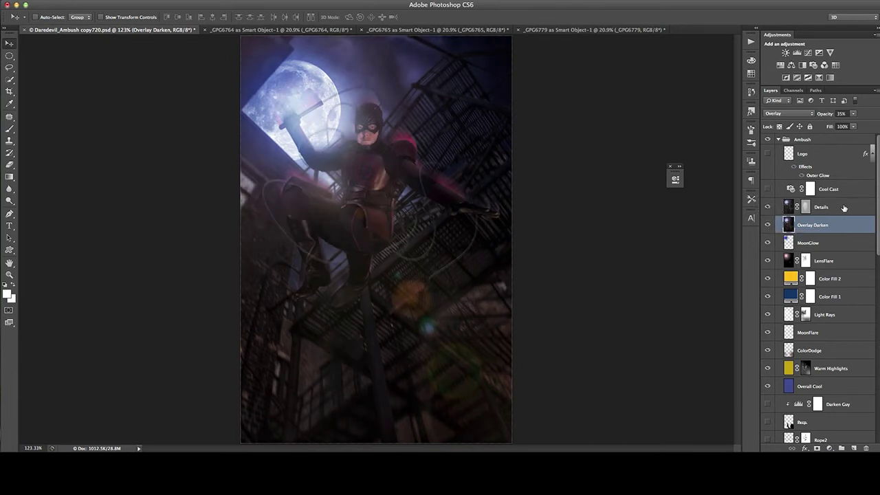
pyautogui.click(769, 208)
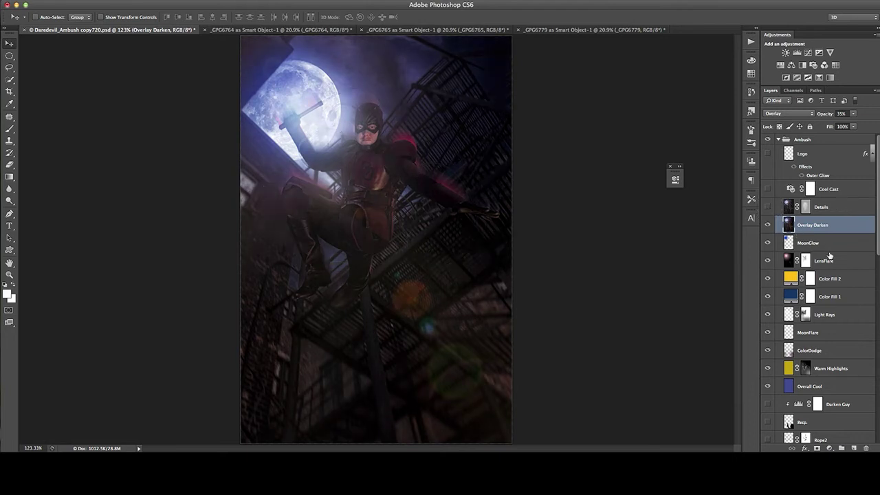
# Step: Switch on the Rope layer so thin strands curl around the leaping figure
pyautogui.scroll(-7, 830, 256)
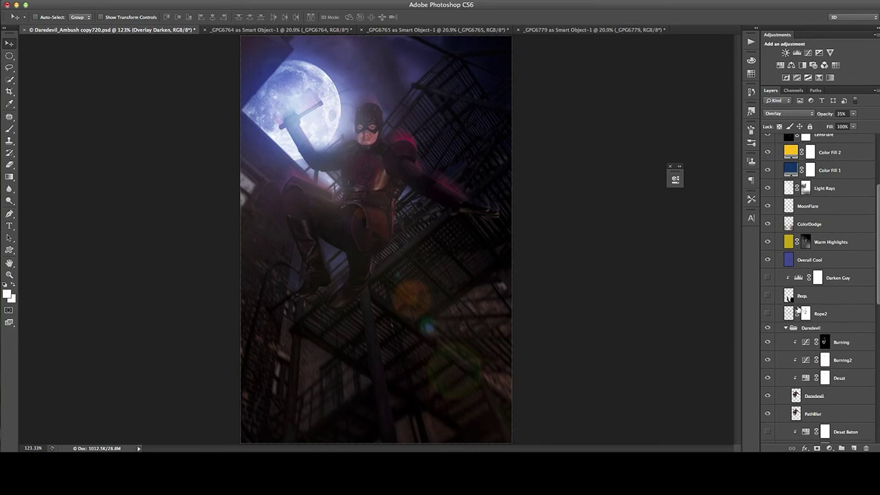
pyautogui.scroll(-2, 797, 310)
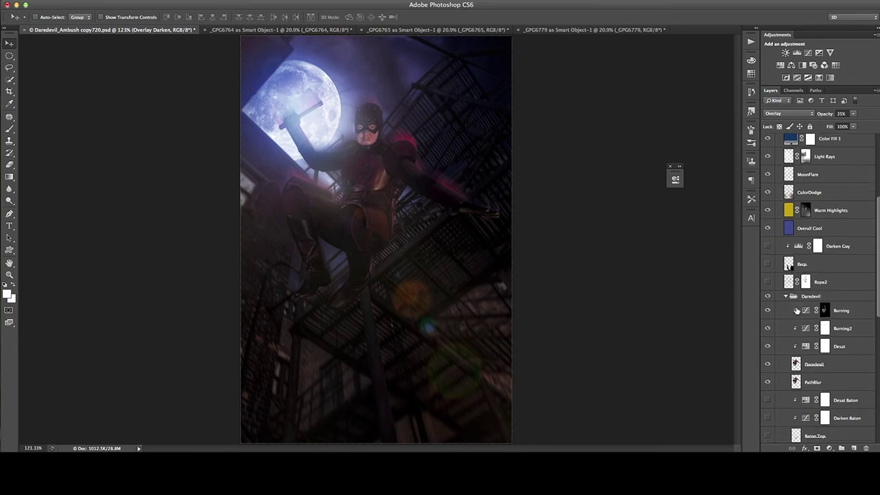
pyautogui.scroll(-5, 797, 311)
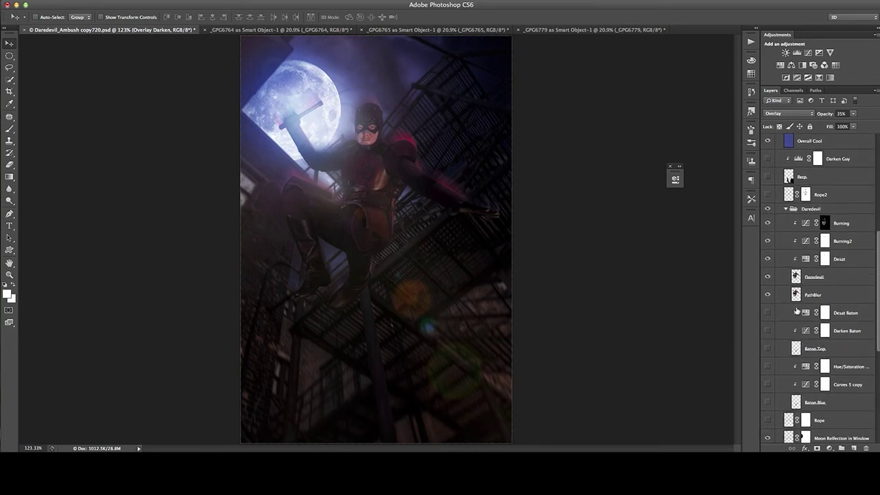
pyautogui.scroll(-3, 778, 297)
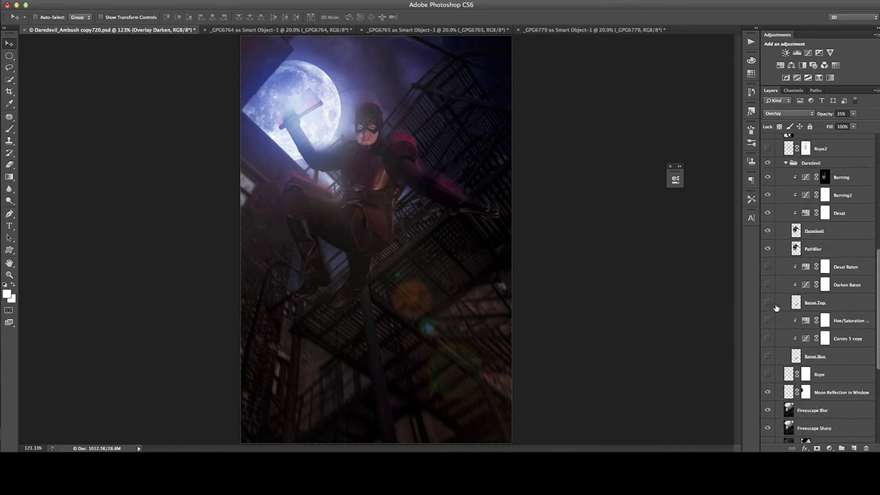
pyautogui.scroll(-1, 777, 292)
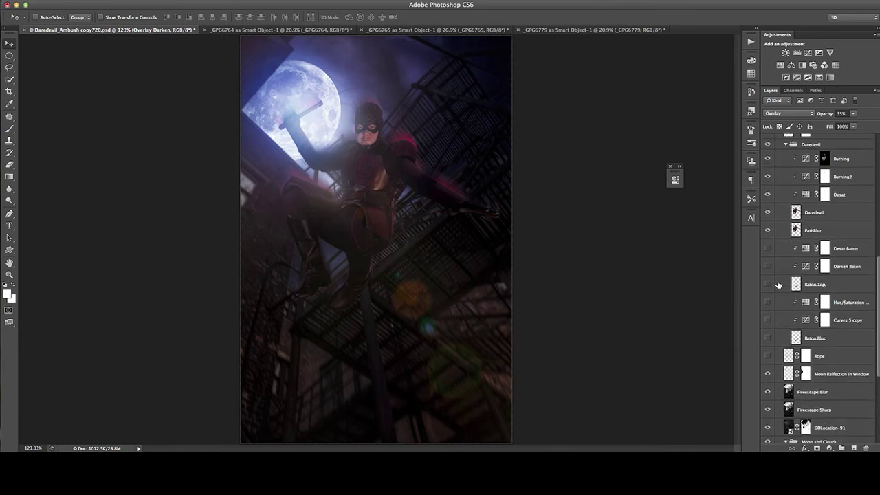
pyautogui.click(768, 356)
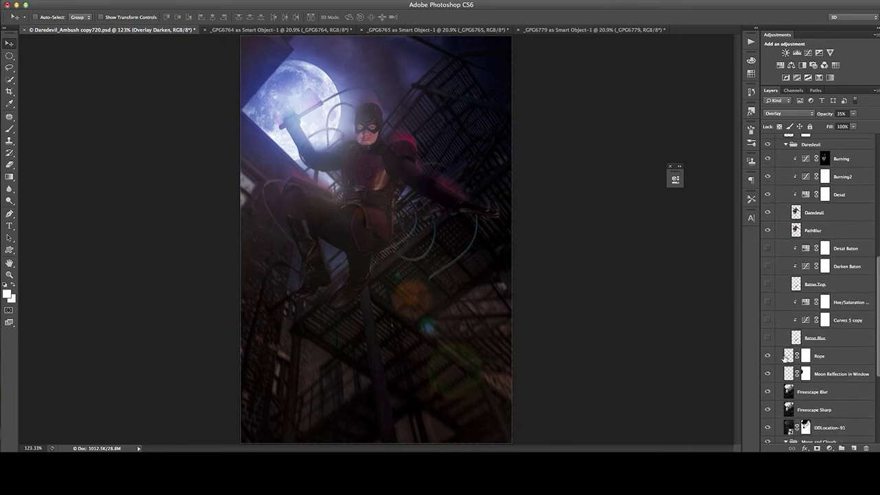
pyautogui.click(821, 100)
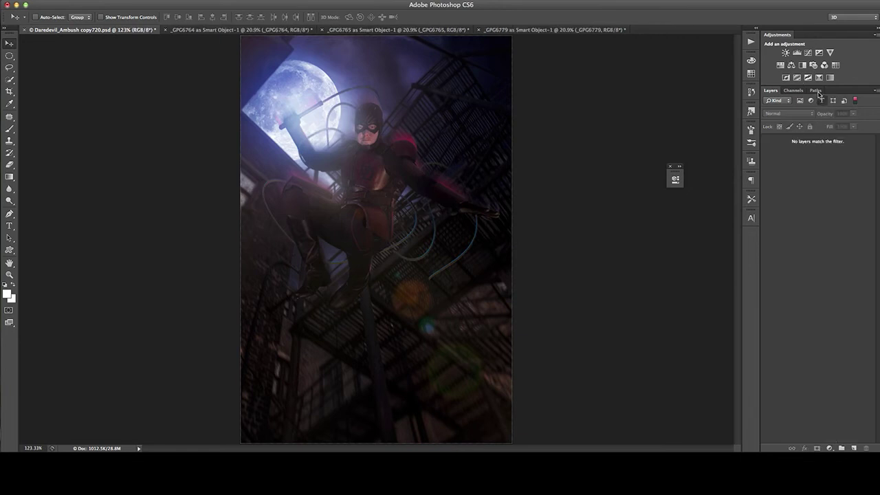
pyautogui.click(817, 91)
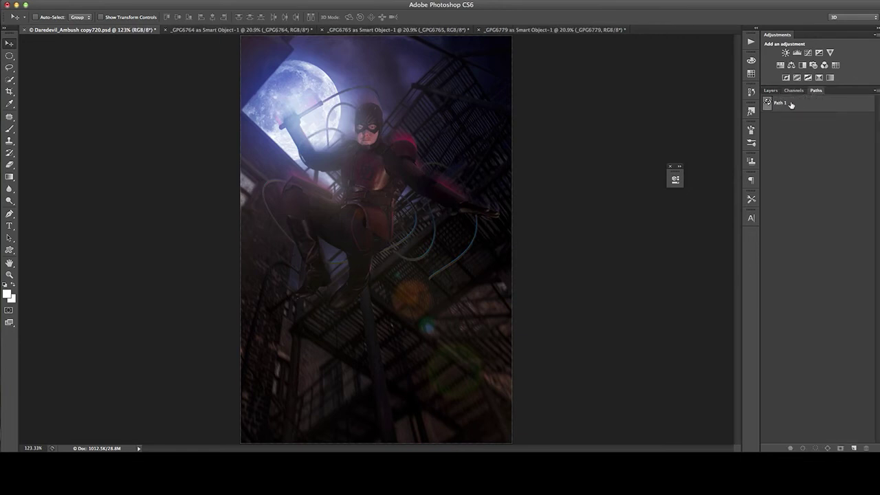
pyautogui.click(800, 104)
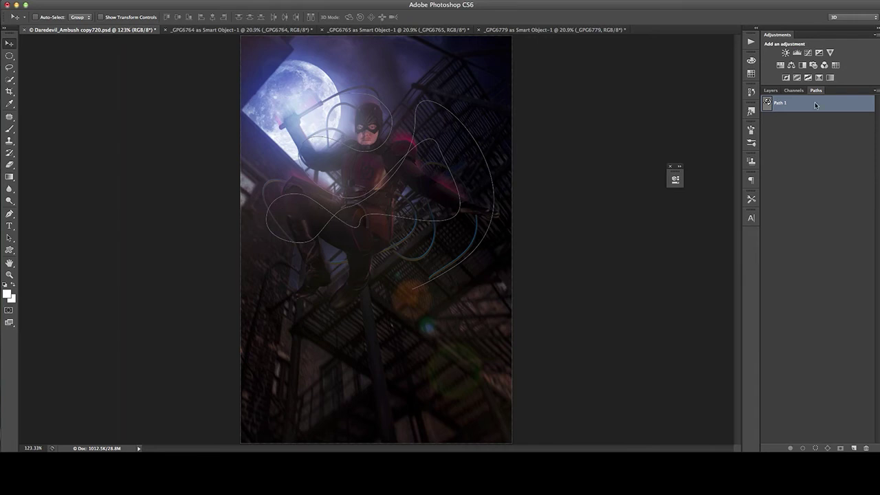
pyautogui.click(771, 91)
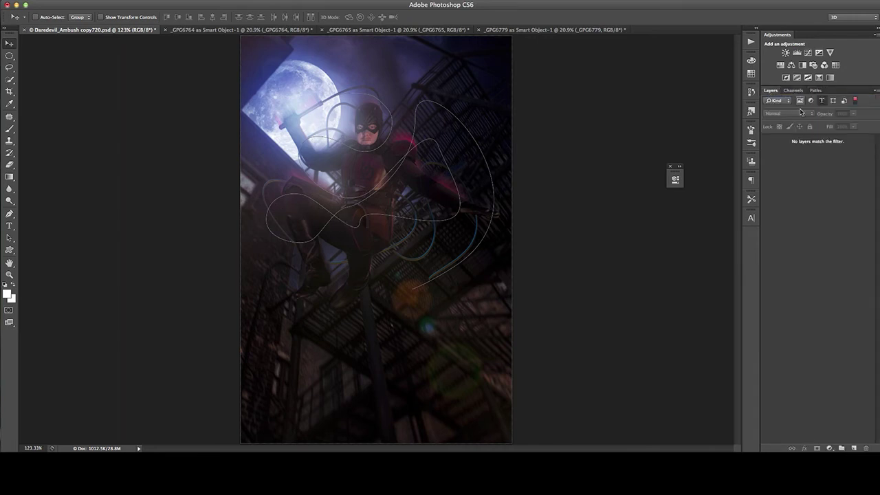
pyautogui.click(815, 90)
pyautogui.click(801, 166)
pyautogui.click(771, 90)
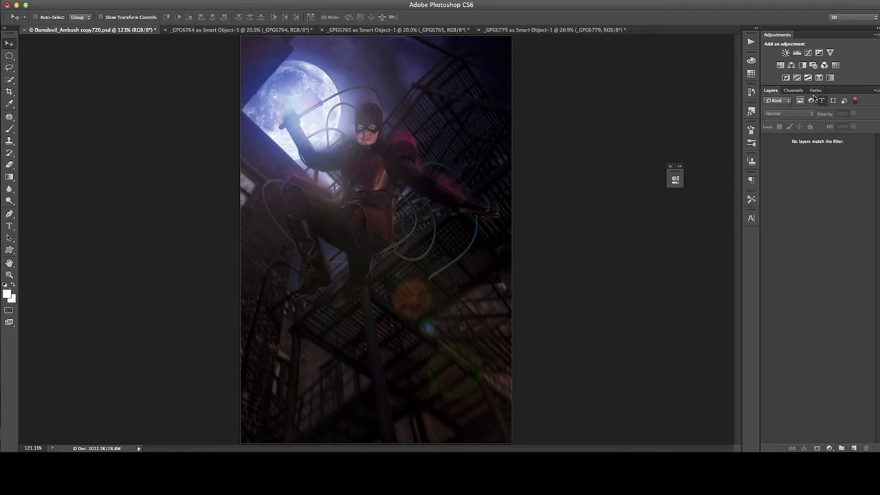
pyautogui.click(799, 101)
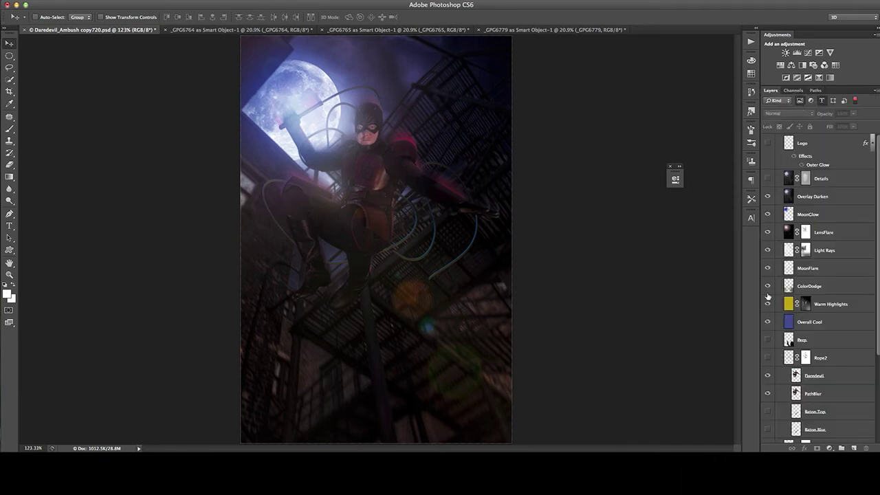
pyautogui.scroll(-5, 817, 346)
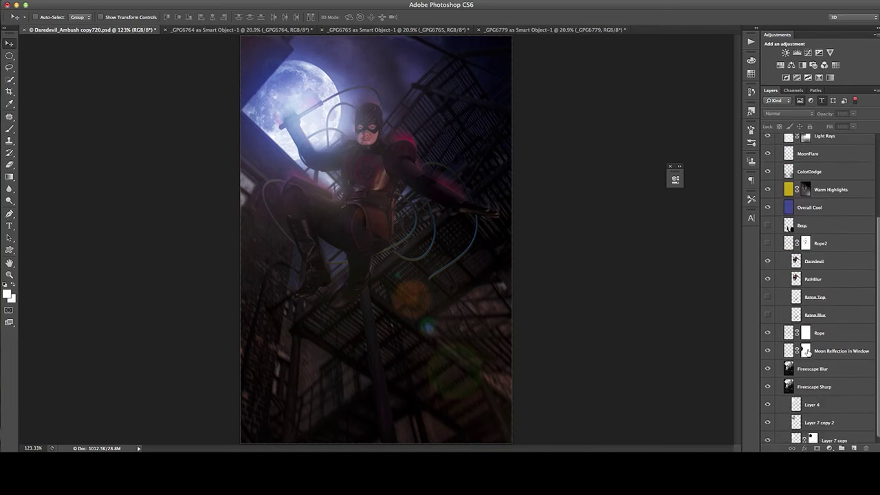
pyautogui.scroll(-1, 798, 334)
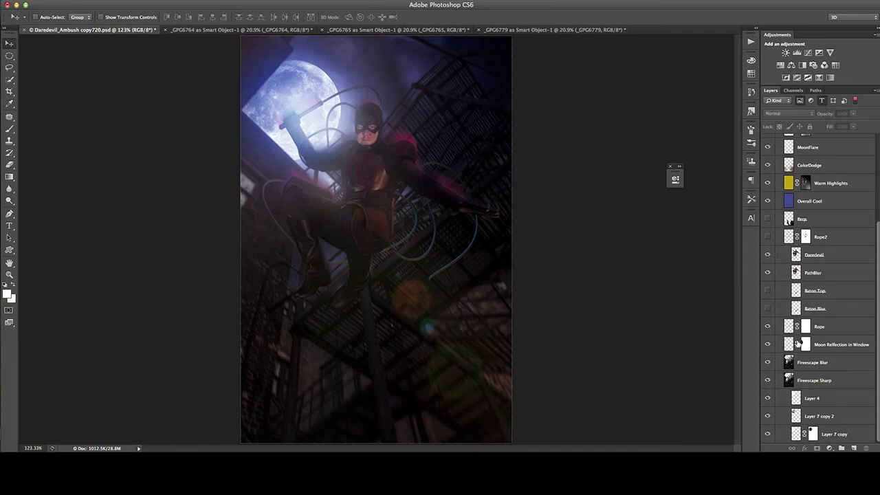
# Step: Select the Rope layer and browse the 3D menu without running anything
pyautogui.click(848, 331)
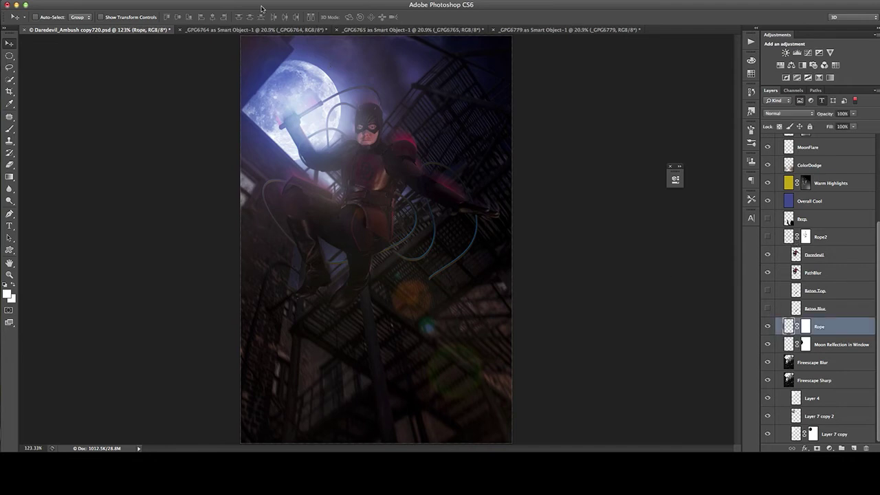
pyautogui.click(245, 0)
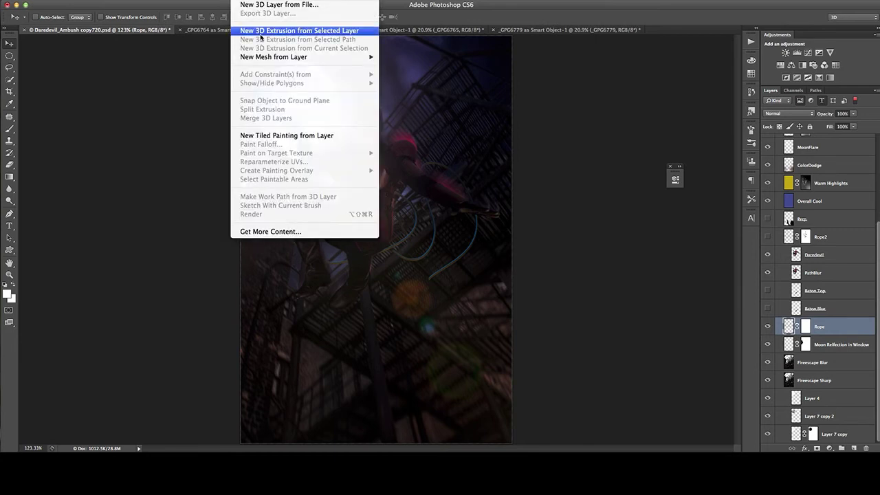
pyautogui.click(742, 294)
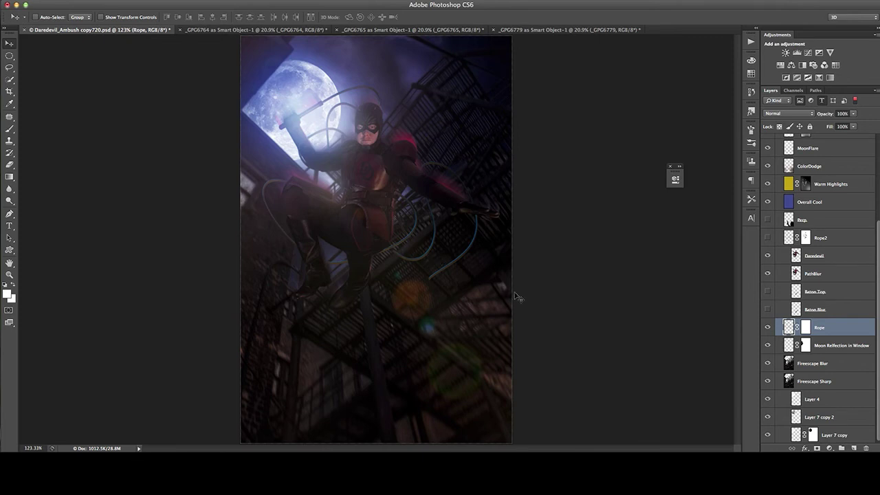
# Step: Show Baton Blur and Baton Top, then compare against the original _GPG6779 baton photo
pyautogui.click(769, 310)
pyautogui.click(768, 310)
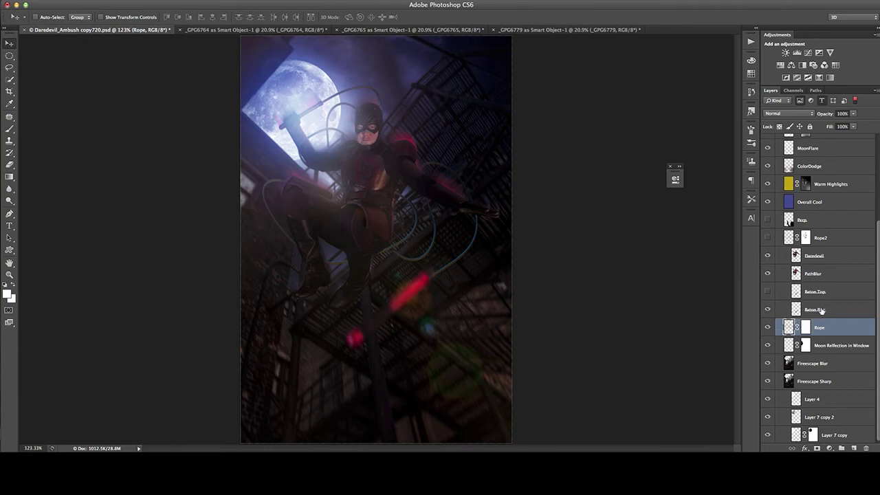
pyautogui.click(767, 292)
pyautogui.click(542, 31)
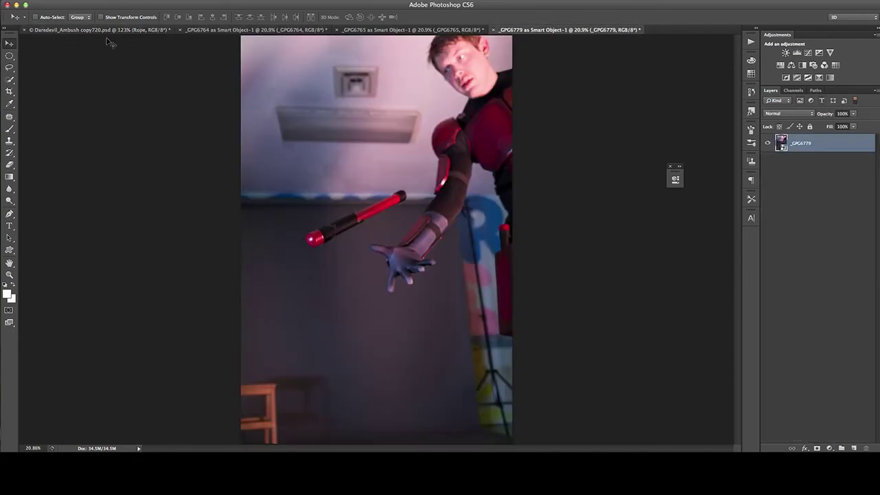
pyautogui.click(112, 31)
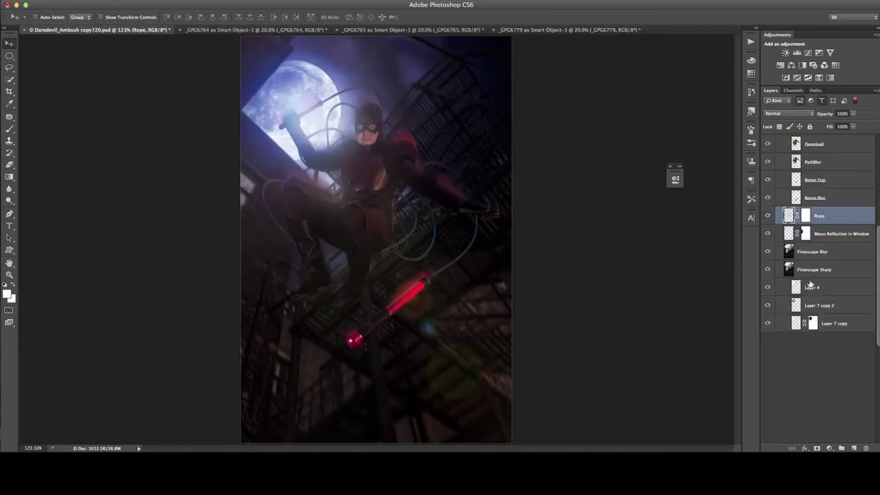
# Step: Turn on the smoke layer over the lower scene and dock the floating panel top-right
pyautogui.scroll(1, 812, 227)
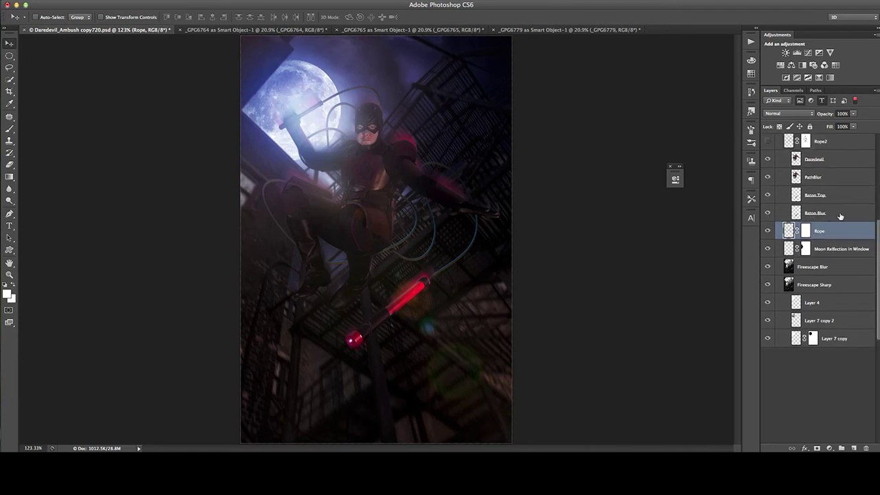
pyautogui.scroll(2, 779, 226)
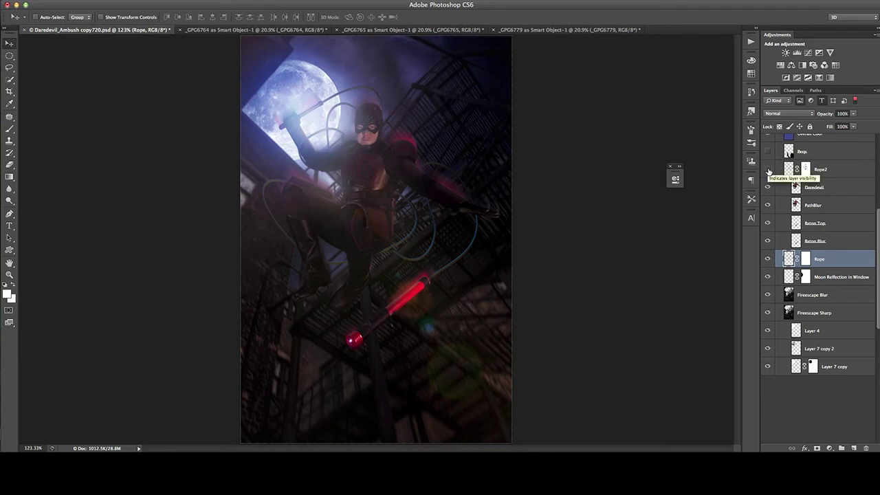
pyautogui.scroll(3, 769, 171)
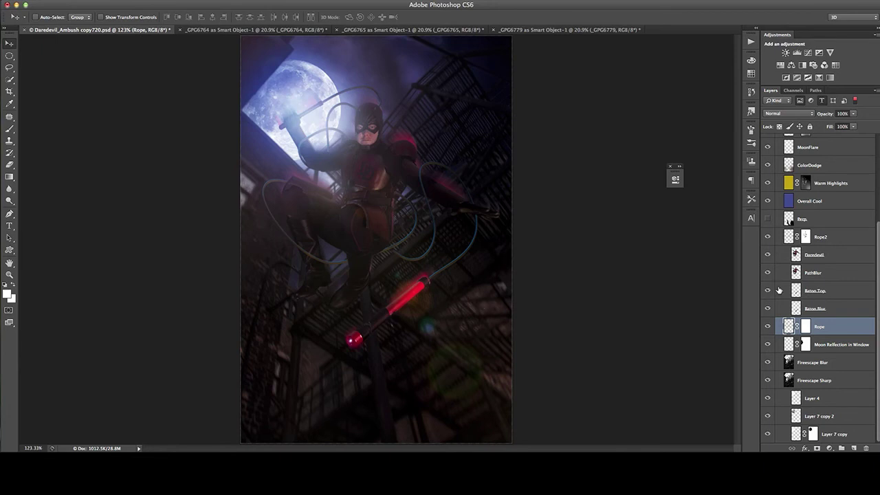
pyautogui.scroll(3, 840, 306)
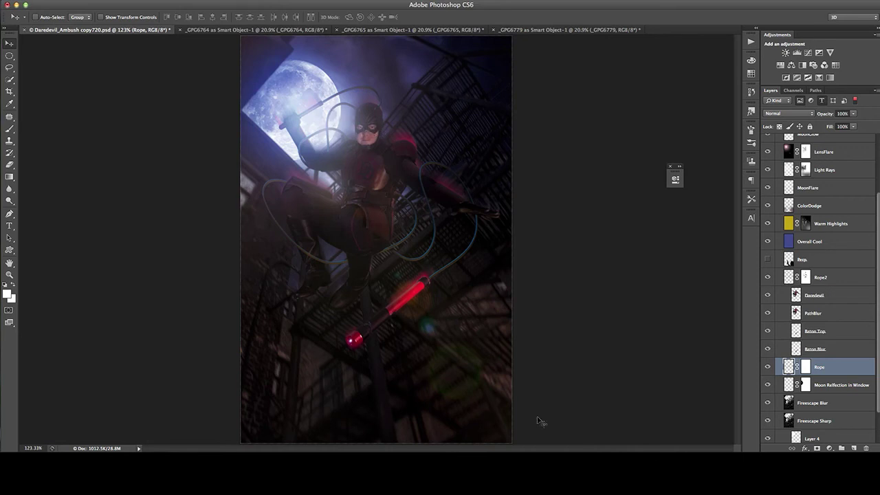
pyautogui.click(767, 260)
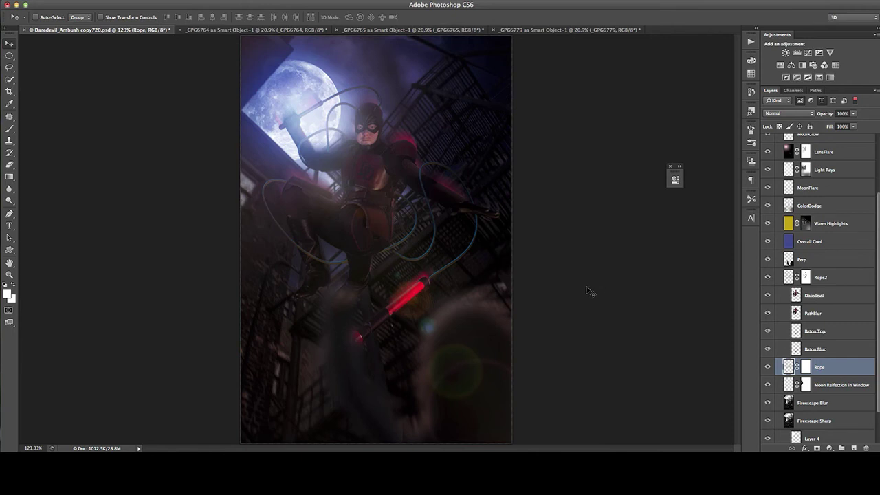
pyautogui.moveTo(675, 170); pyautogui.dragTo(718, 52)
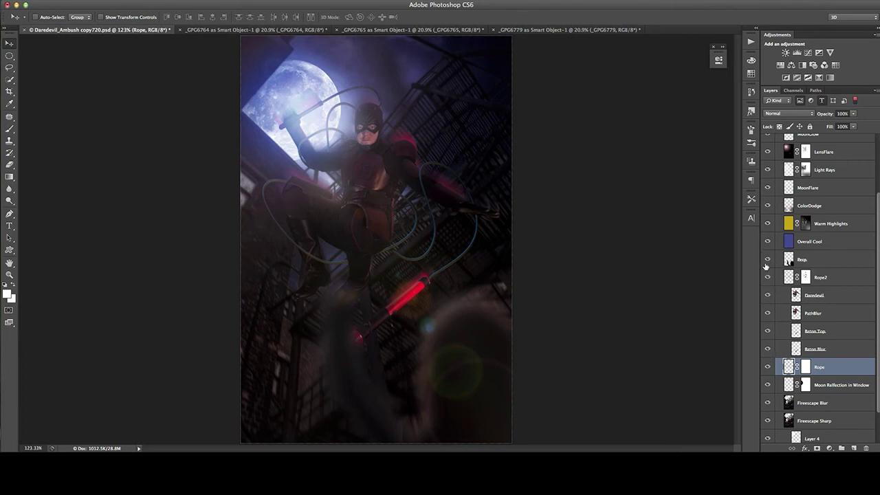
# Step: Show and select the 56%-opacity Details layer, toggling it to compare the composite
pyautogui.scroll(1, 768, 267)
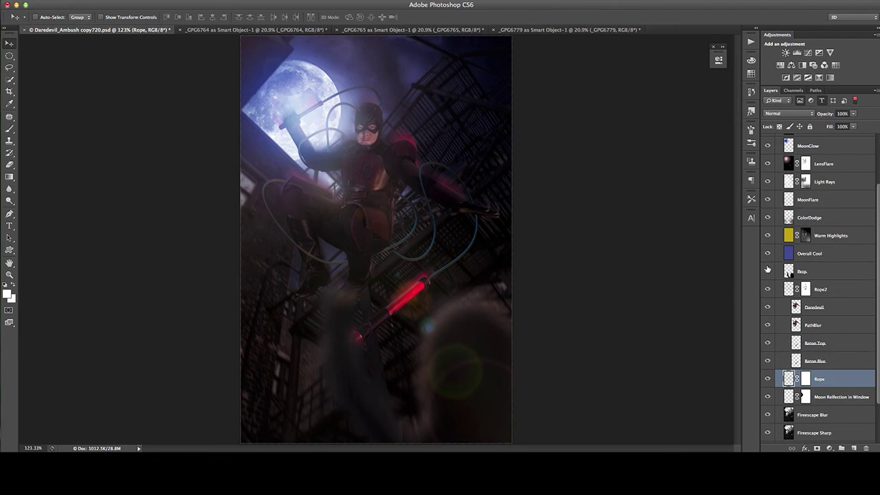
pyautogui.scroll(4, 768, 269)
pyautogui.scroll(1, 768, 269)
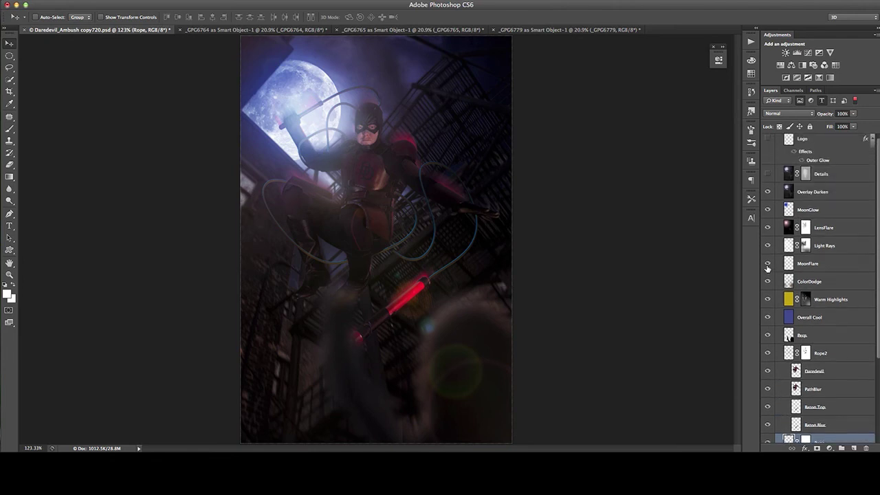
pyautogui.click(767, 178)
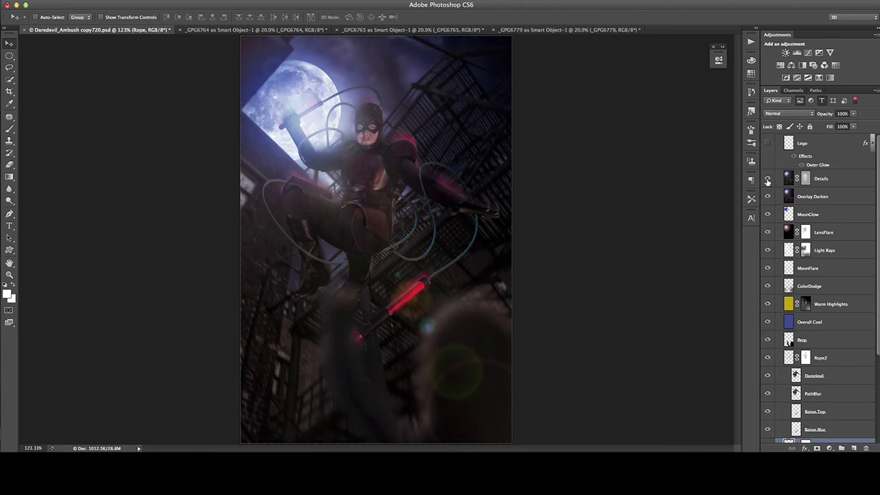
pyautogui.click(850, 182)
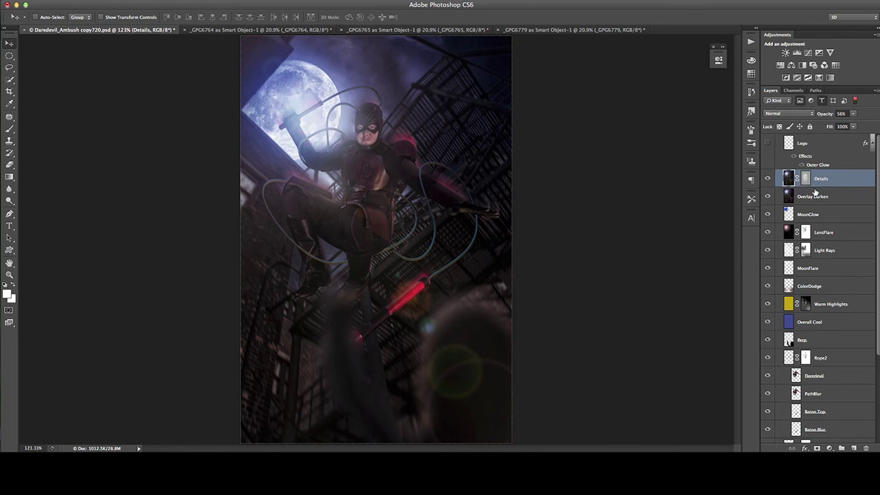
pyautogui.click(770, 180)
# Step: Show the Logo layer watermark at bottom-left, then bring the Facebook browser window forward
pyautogui.click(837, 146)
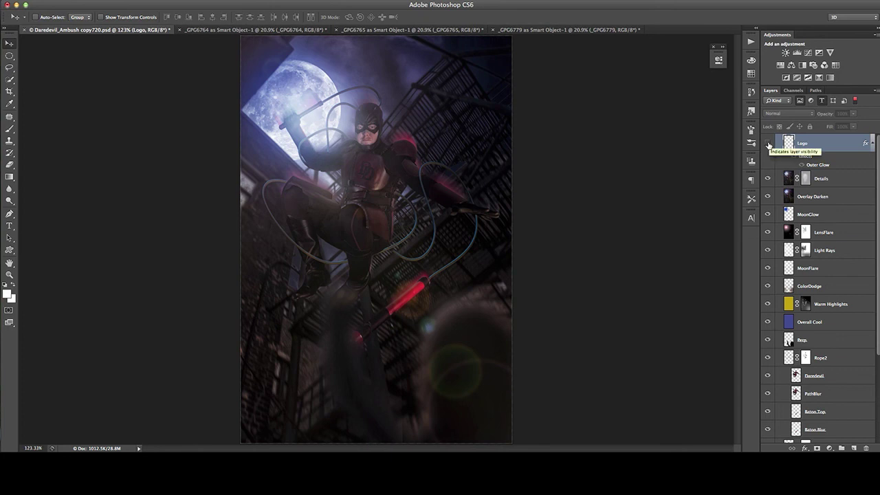
pyautogui.click(768, 143)
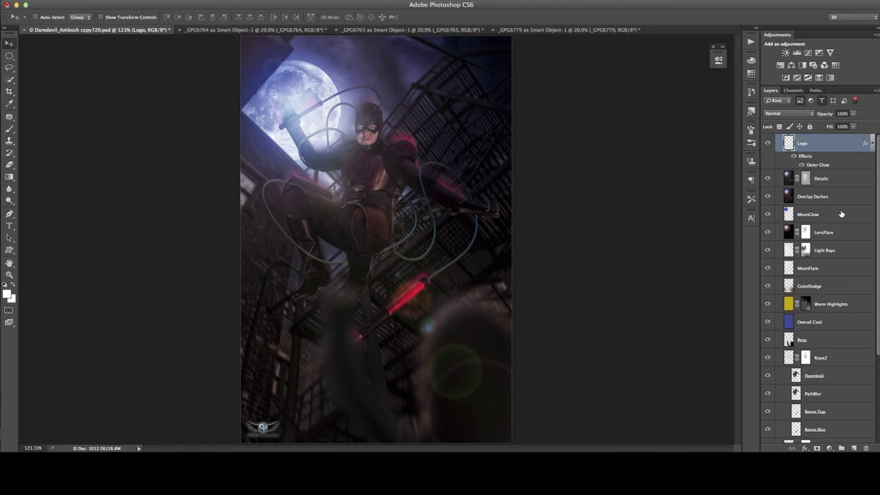
pyautogui.scroll(-5, 842, 214)
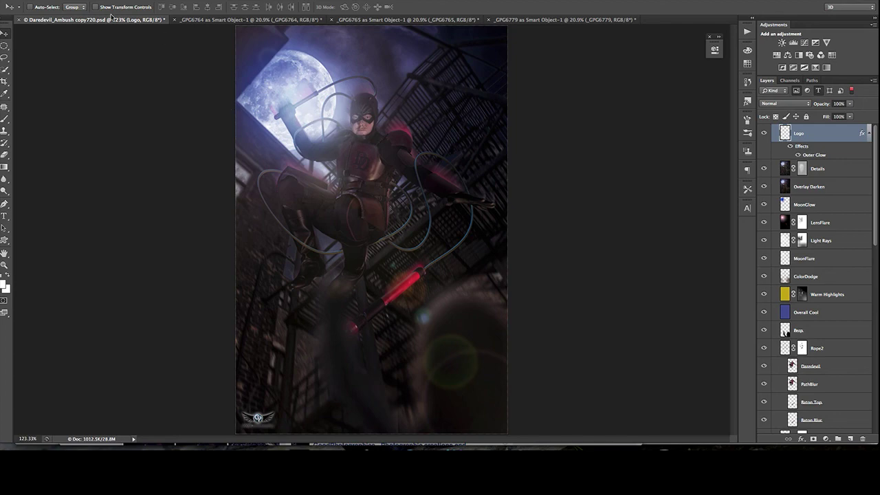
pyautogui.doubleClick(51, 2)
pyautogui.click(64, 183)
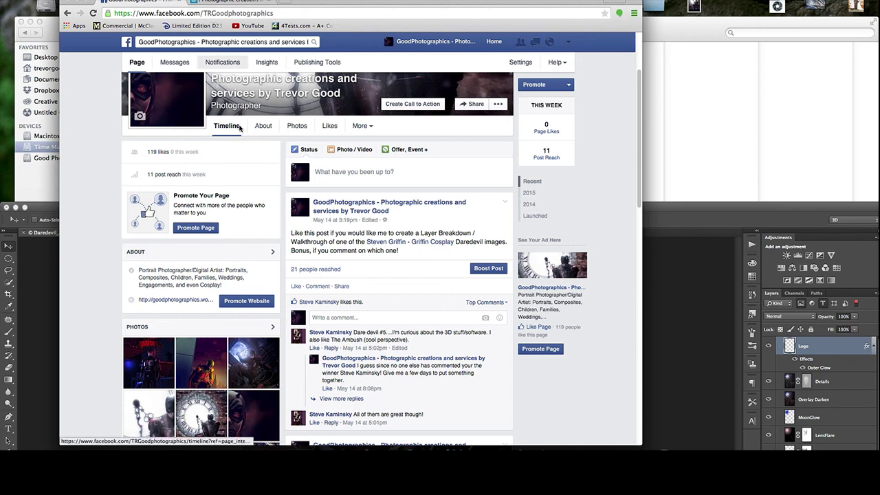
# Step: Scroll the Facebook timeline and switch to the goodphotographics.wordpress.com tab
pyautogui.scroll(-2, 191, 374)
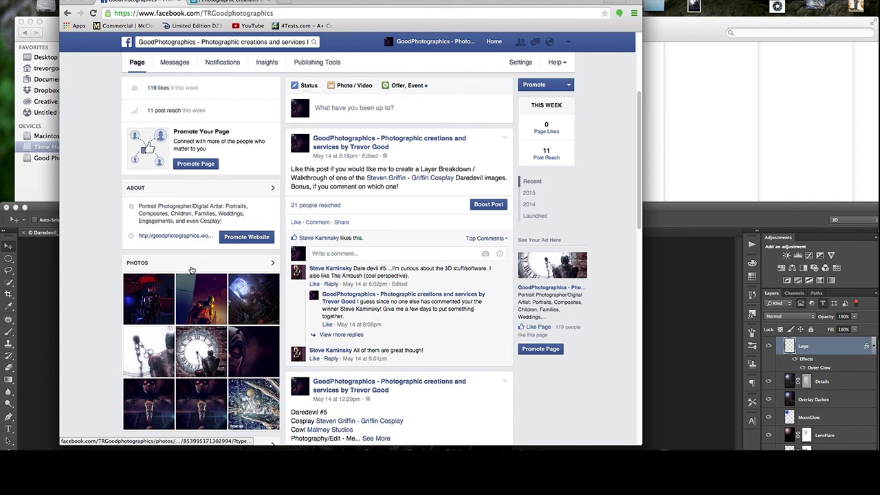
pyautogui.scroll(1, 206, 227)
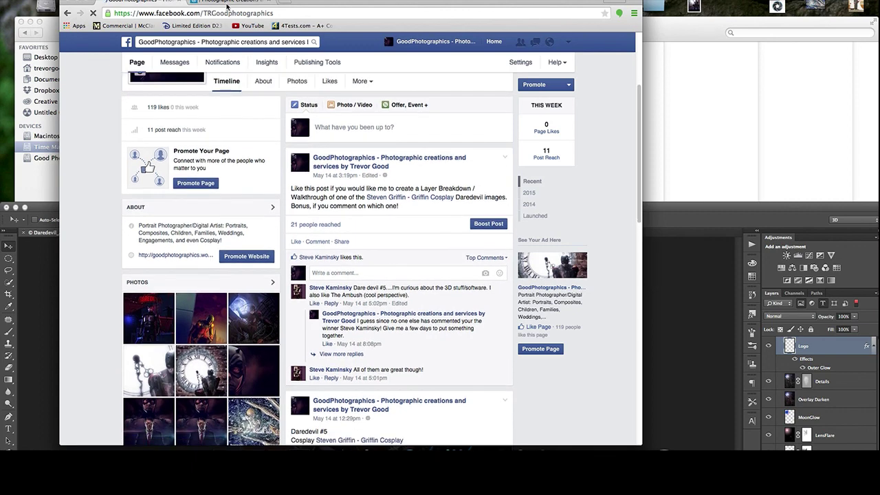
pyautogui.click(227, 3)
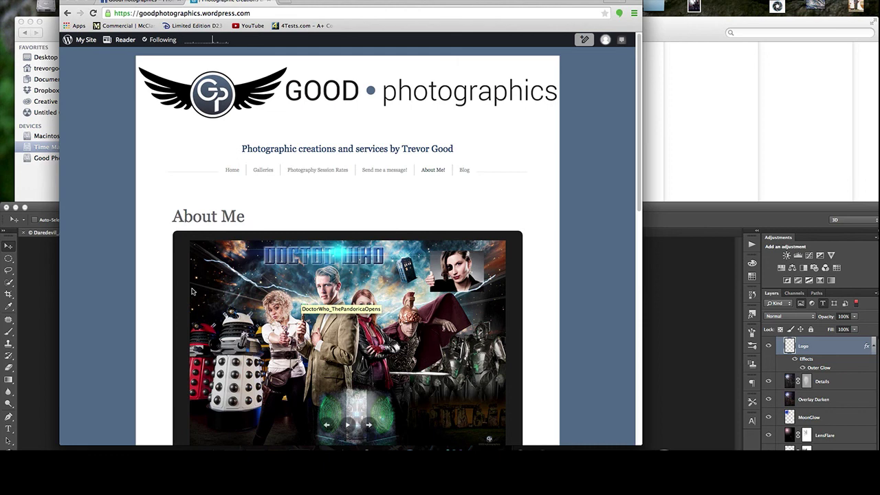
# Step: Scroll through the About Me page's composite slideshow and bring up the My Site menu
pyautogui.scroll(-4, 349, 385)
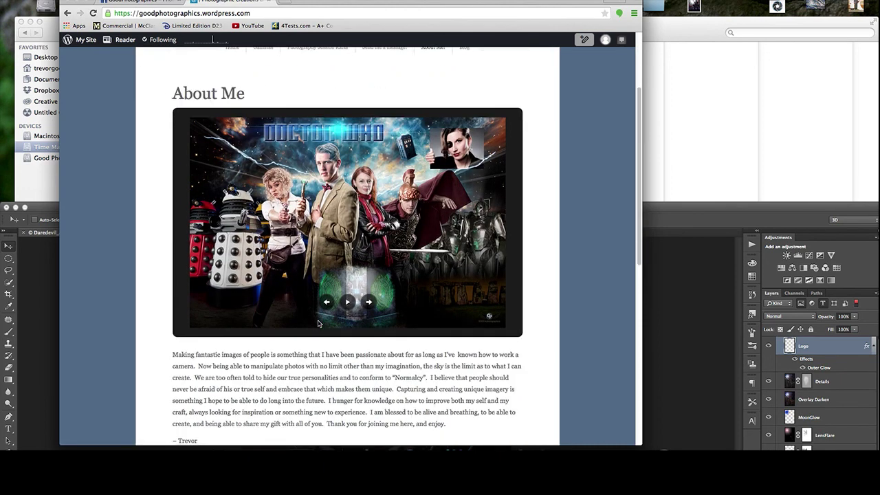
pyautogui.scroll(1, 318, 323)
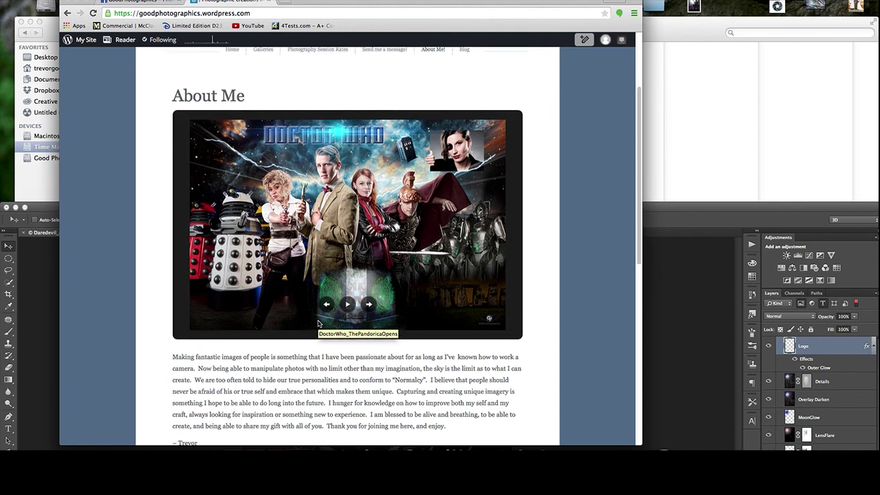
pyautogui.scroll(3, 318, 323)
pyautogui.scroll(2, 313, 91)
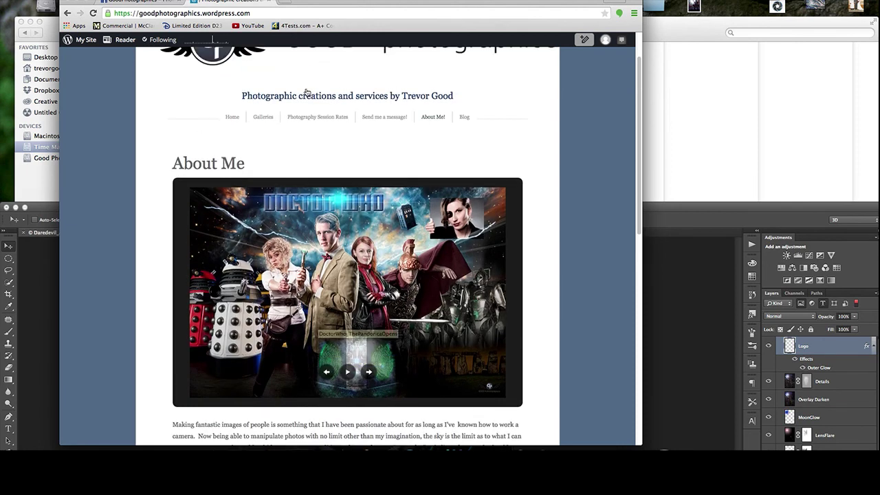
pyautogui.scroll(4, 319, 127)
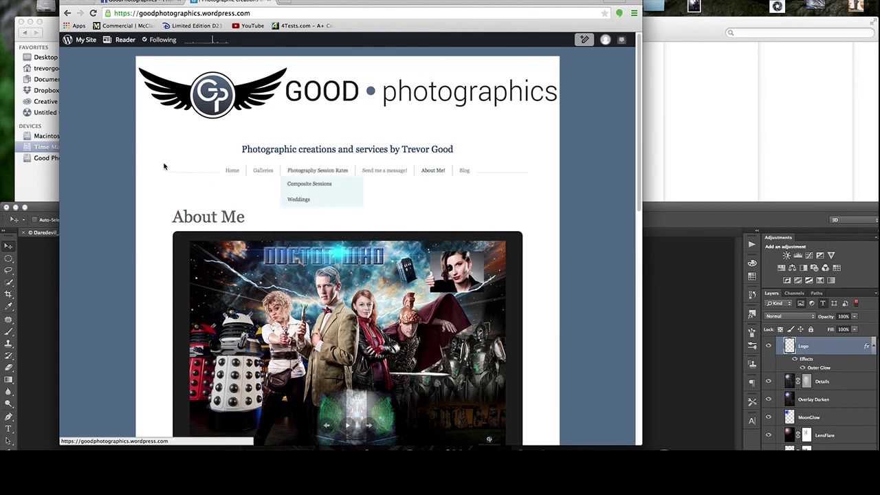
pyautogui.moveTo(84, 40)
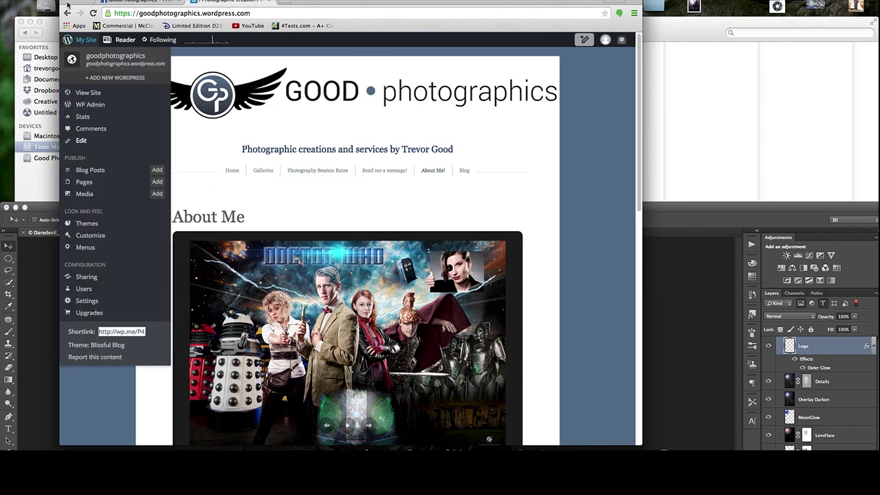